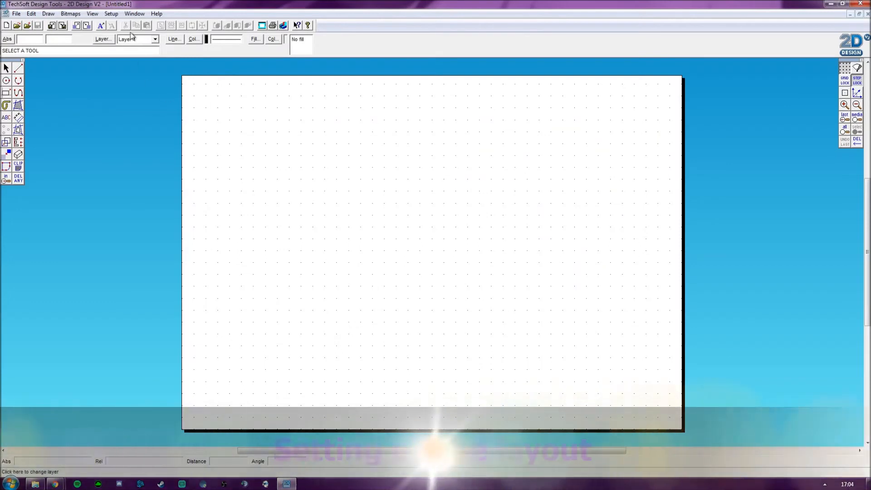
# - Set the drawing layout to the standard ISO A2 size in landscape orientation
pyautogui.click(111, 13)
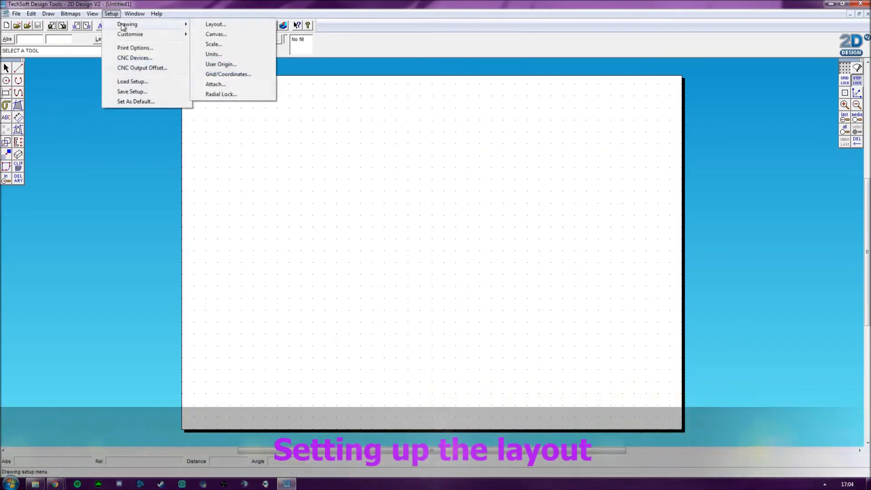
pyautogui.moveTo(121, 24)
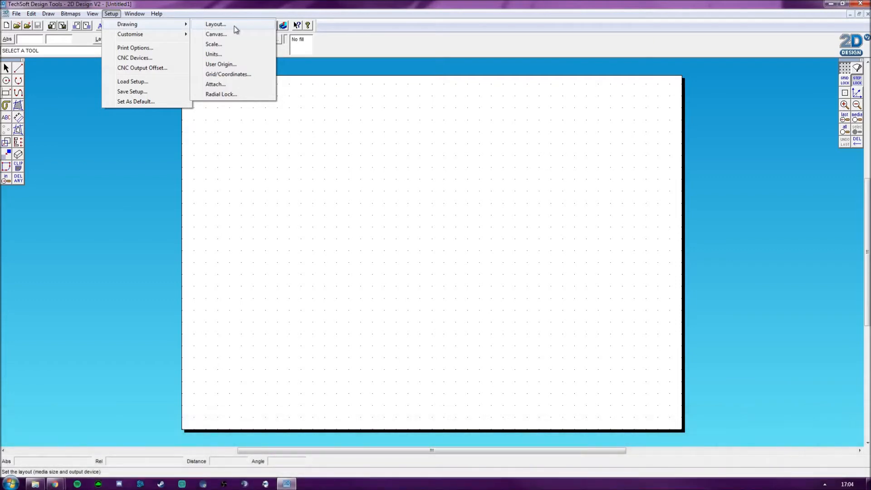
pyautogui.click(234, 25)
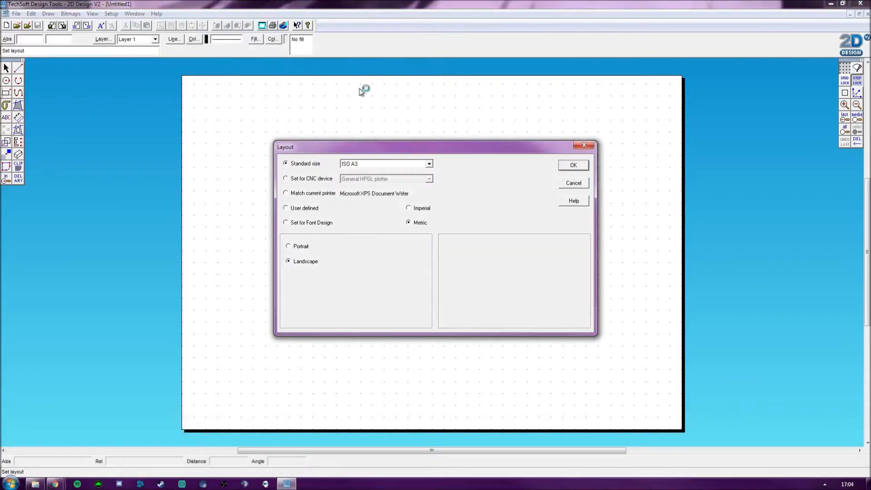
pyautogui.click(389, 166)
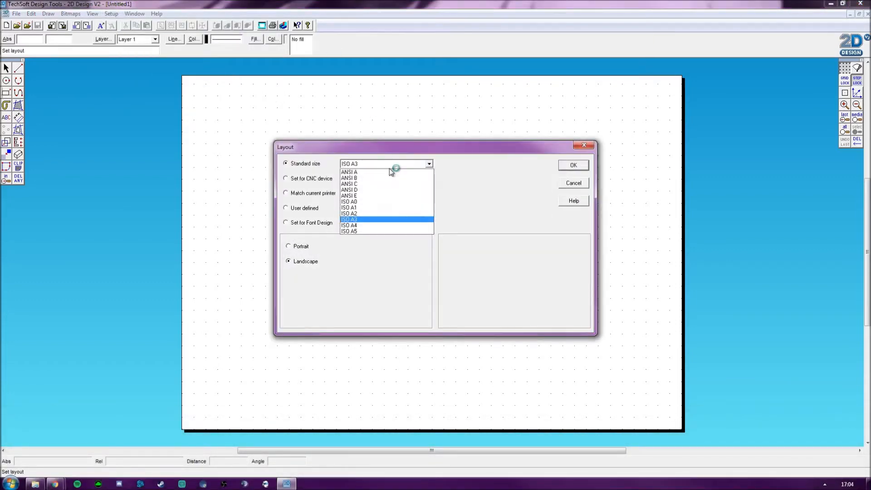
pyautogui.click(386, 214)
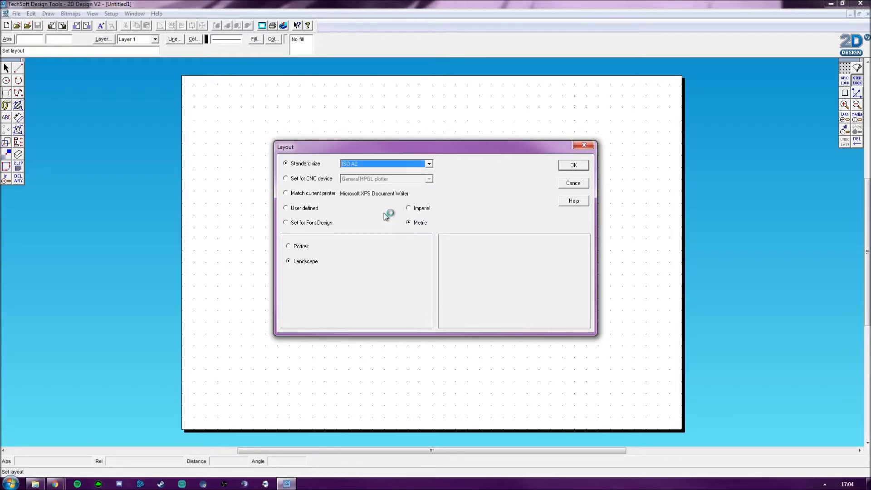
pyautogui.click(570, 167)
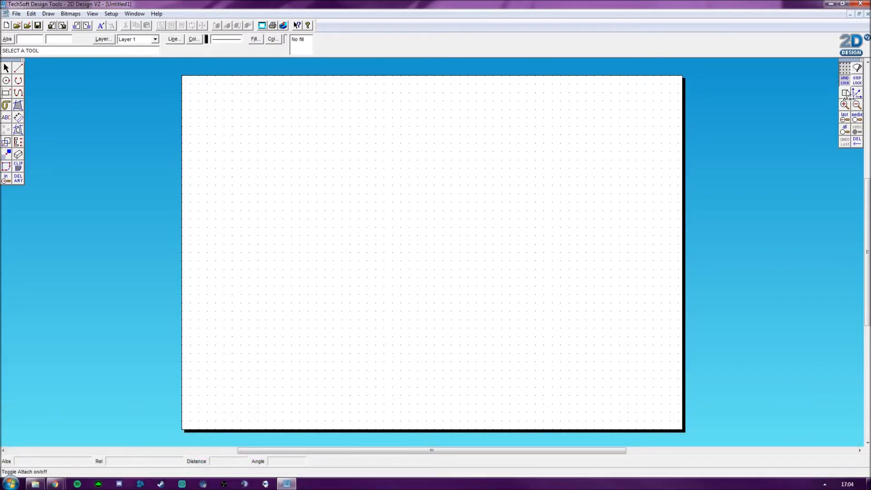
# - Change the grid angle to isometric in the grid and coordinate settings
pyautogui.rightClick(847, 73)
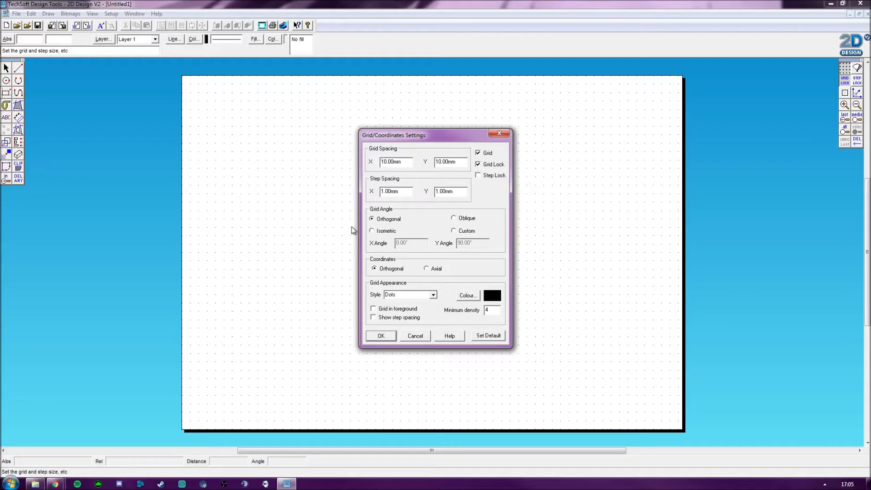
pyautogui.click(372, 230)
pyautogui.click(381, 335)
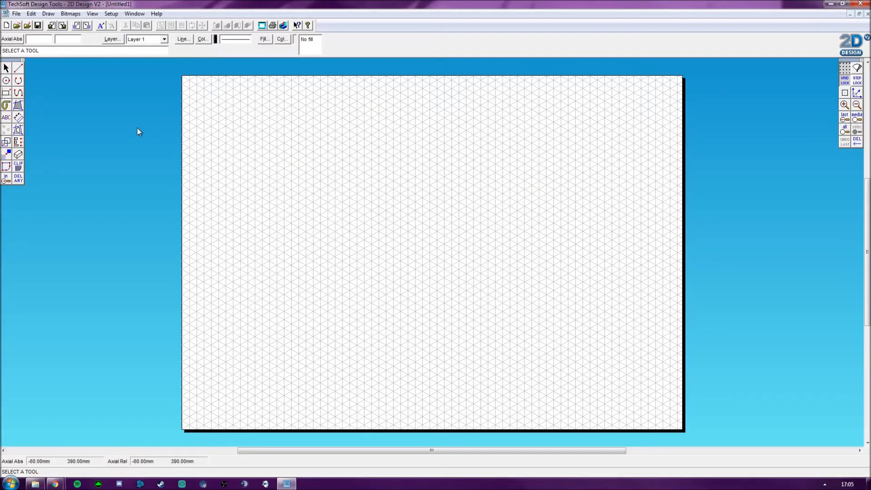
# - Draw a box's two bottom edges, its front and left vertical edges about 120 mm high, and a line joining their upper ends
pyautogui.click(18, 68)
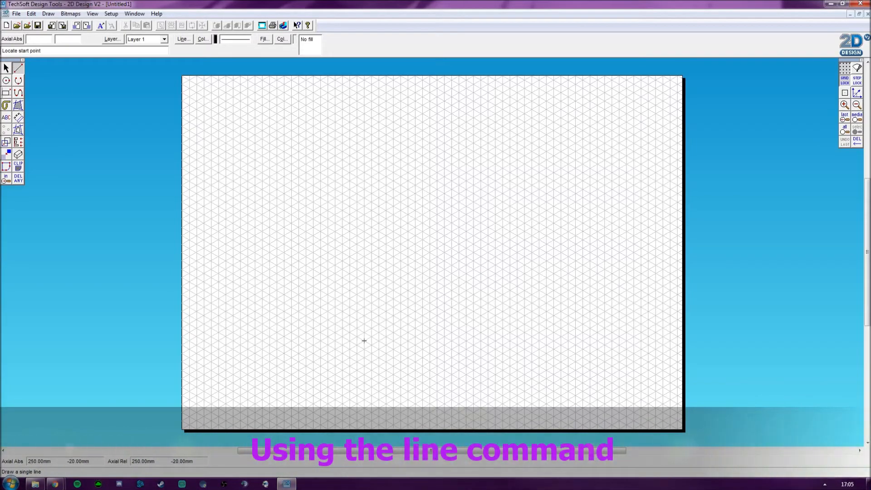
pyautogui.click(298, 319)
pyautogui.click(364, 358)
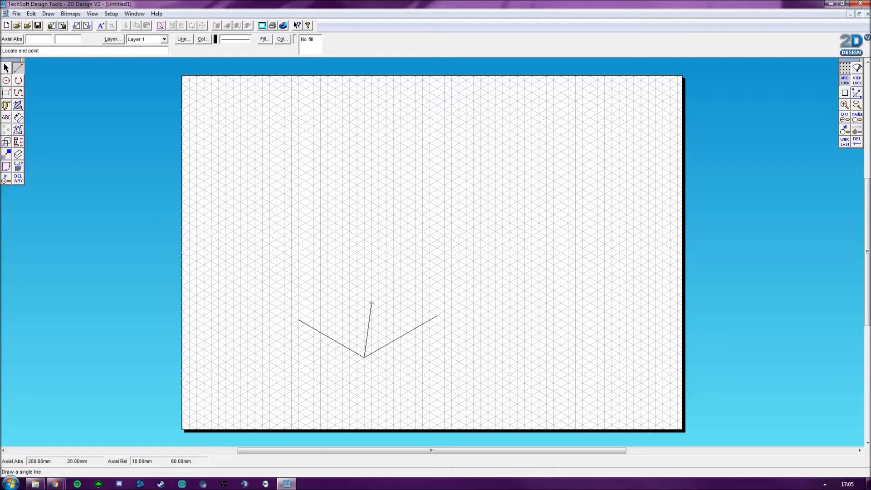
pyautogui.click(365, 256)
pyautogui.click(298, 219)
pyautogui.click(299, 220)
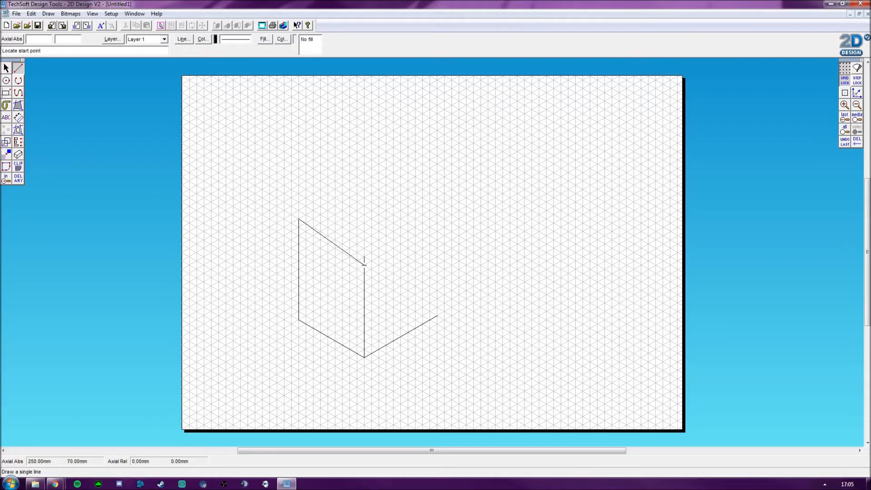
# - Delete the misaligned top edge line of the box's left face
pyautogui.click(6, 68)
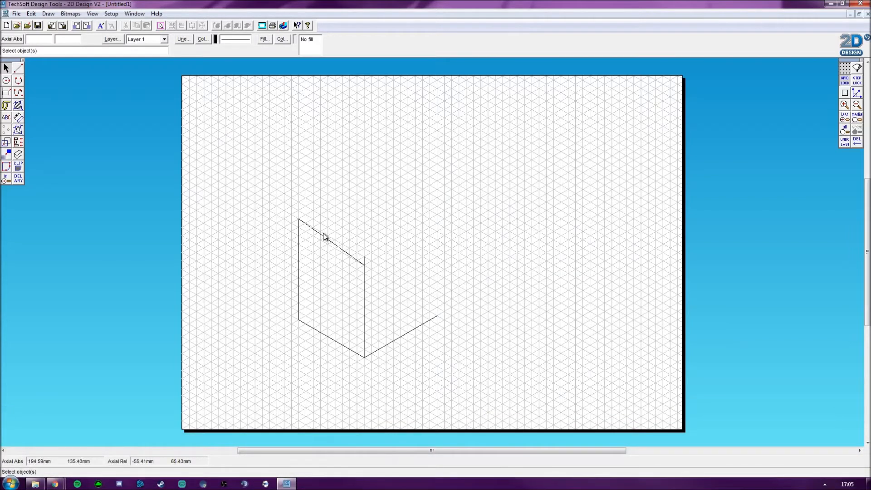
pyautogui.click(20, 181)
pyautogui.click(342, 250)
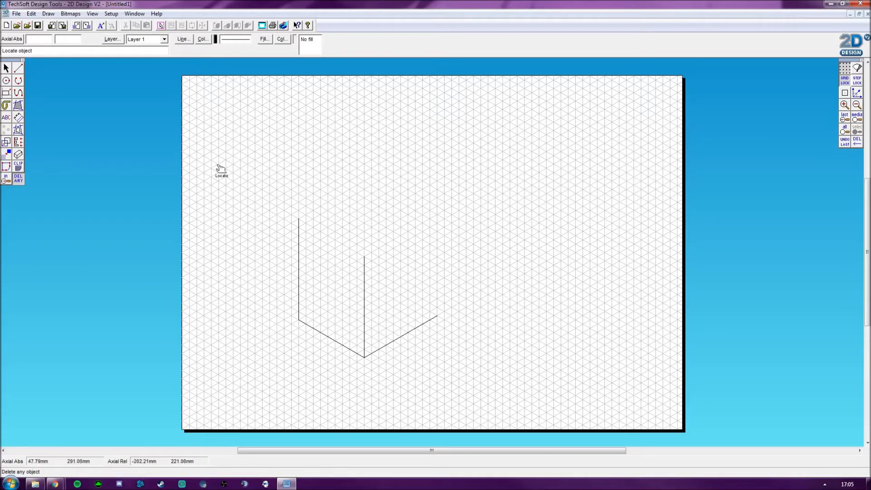
# - Draw the box's right vertical edge and all top edges along the isometric grid, letting the two back lines cross
pyautogui.click(18, 68)
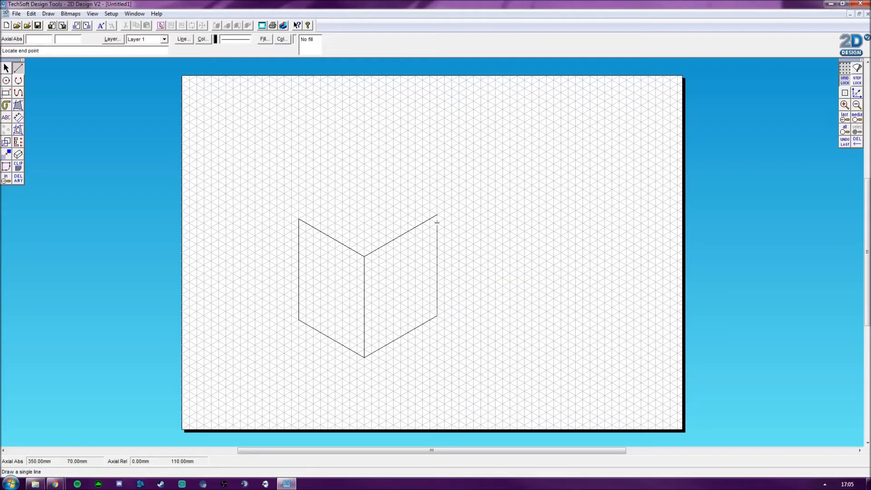
pyautogui.click(437, 215)
pyautogui.click(298, 218)
pyautogui.click(342, 159)
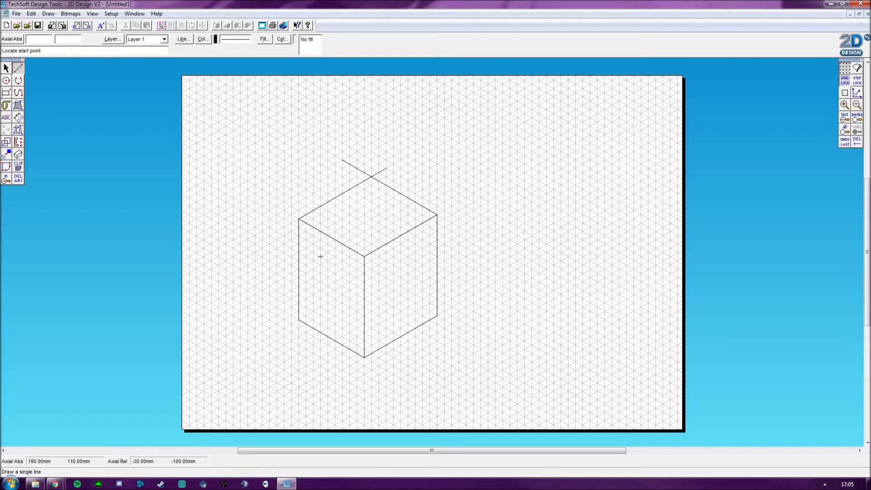
pyautogui.press('Escape')
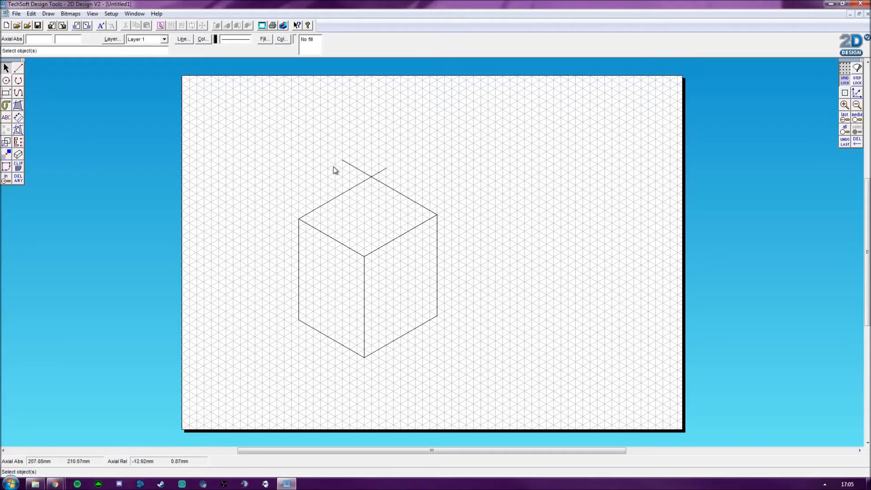
# - Delete the parts of the two back top lines that overhang their intersection, using partial deletion
pyautogui.click(18, 179)
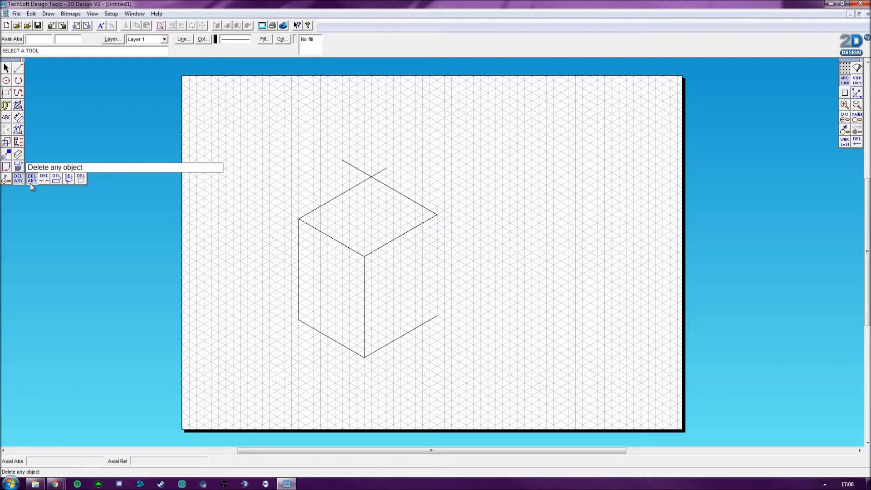
pyautogui.click(43, 181)
pyautogui.click(355, 168)
pyautogui.click(383, 172)
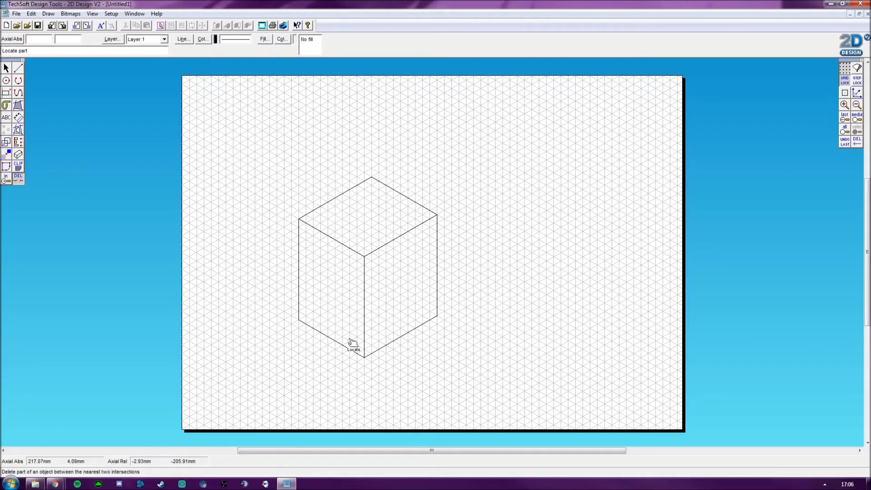
# - Draw the top face outline of a second, lower box that emerges from behind the first box's right side
pyautogui.click(18, 68)
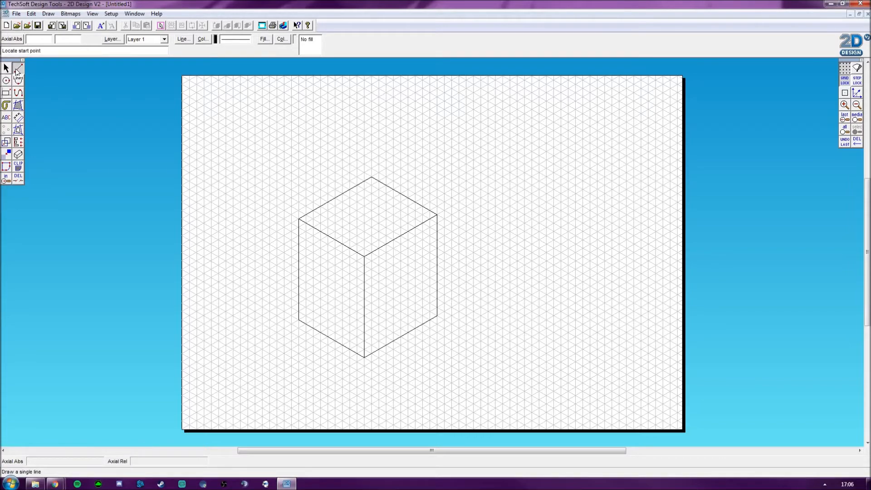
pyautogui.click(437, 256)
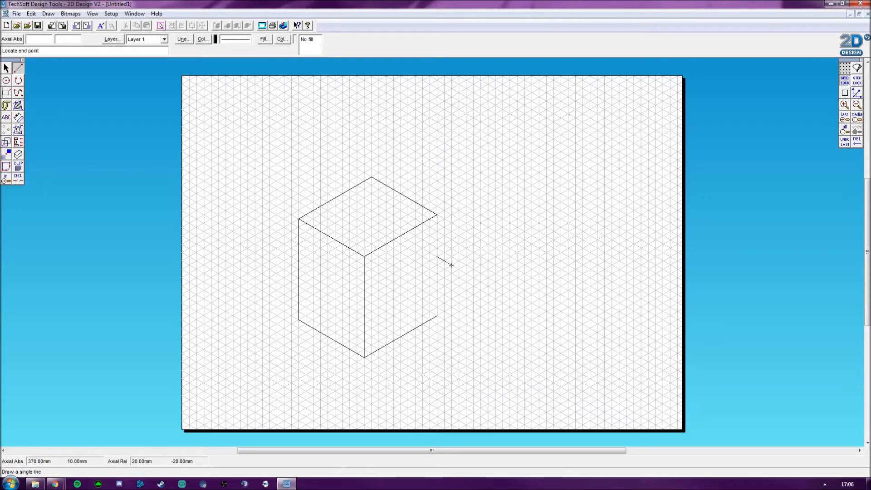
pyautogui.click(459, 269)
pyautogui.click(459, 269)
pyautogui.click(539, 223)
pyautogui.click(539, 223)
pyautogui.click(452, 173)
pyautogui.click(401, 201)
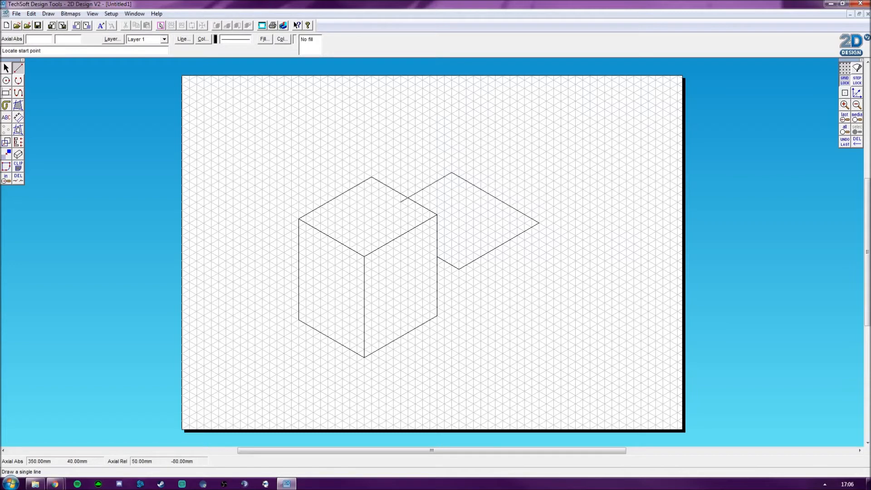
# - Draw the second box's bottom edges and its two vertical edges, about 70 mm high
pyautogui.click(437, 315)
pyautogui.click(459, 327)
pyautogui.click(458, 269)
pyautogui.click(458, 328)
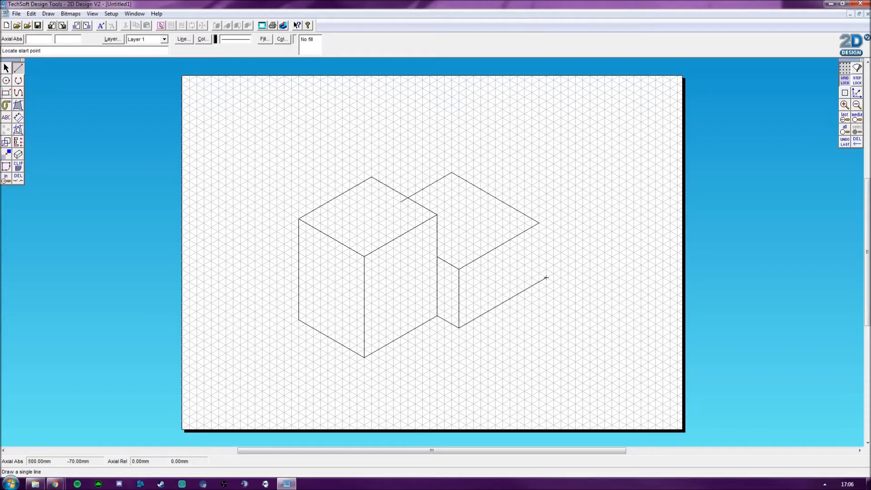
pyautogui.click(540, 223)
pyautogui.click(539, 282)
# - Trim the second box's overhanging line ends at the first box's top face and at the lower right corner
pyautogui.click(18, 178)
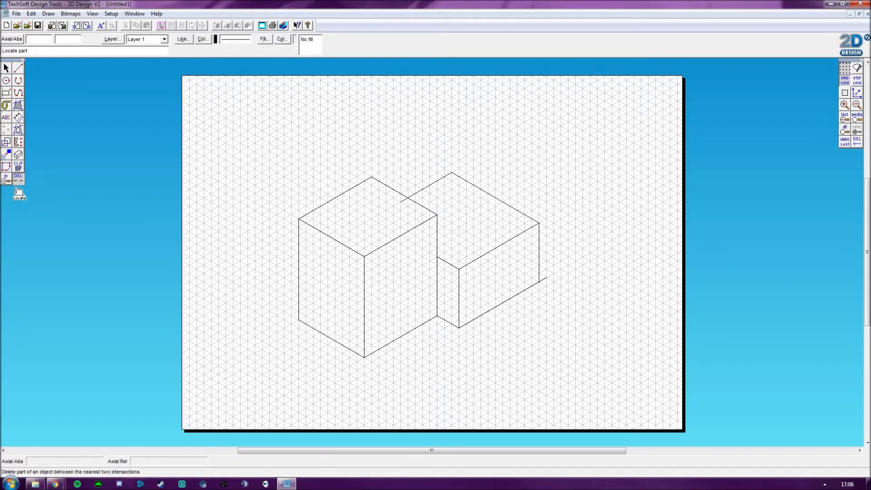
pyautogui.click(402, 200)
pyautogui.click(554, 280)
pyautogui.click(6, 68)
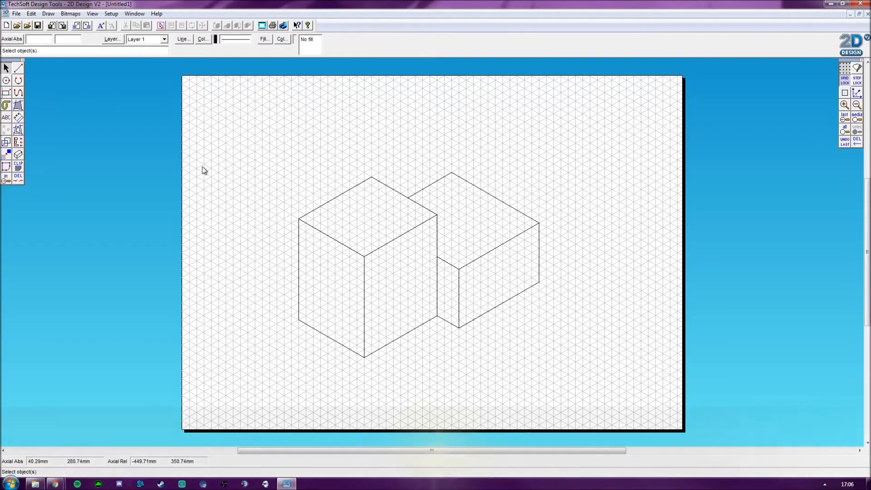
# - Set the boundary fill colour to bright magenta from the basic colours, keeping the solid fill
pyautogui.click(17, 106)
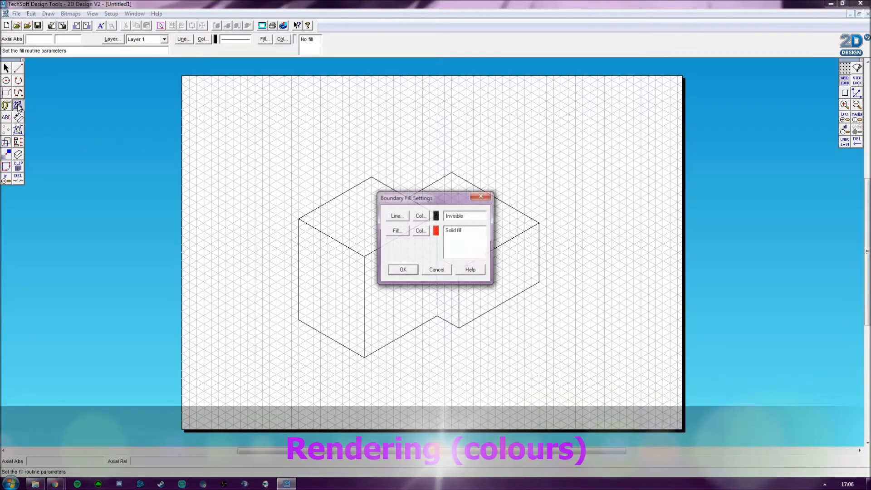
pyautogui.click(427, 233)
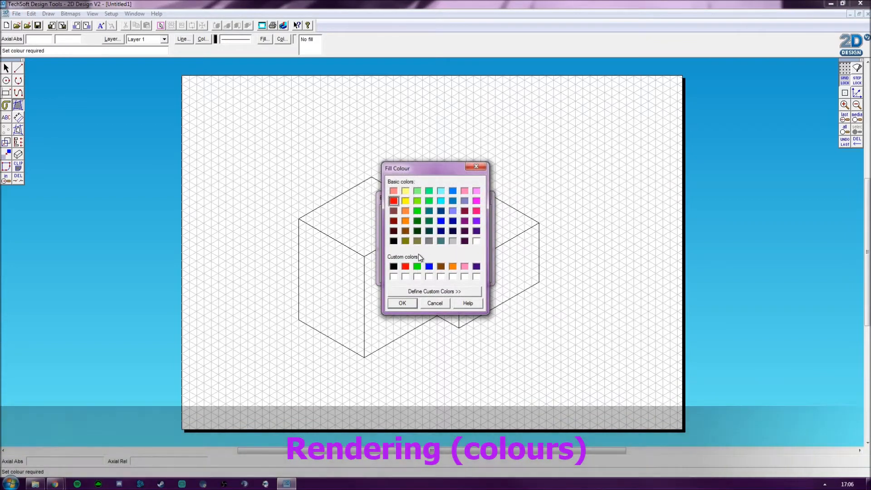
pyautogui.click(476, 201)
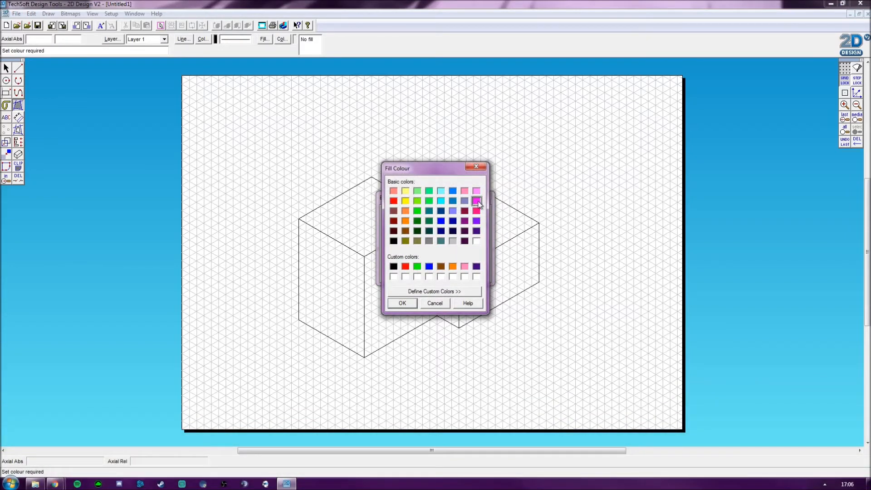
pyautogui.click(402, 303)
pyautogui.click(411, 271)
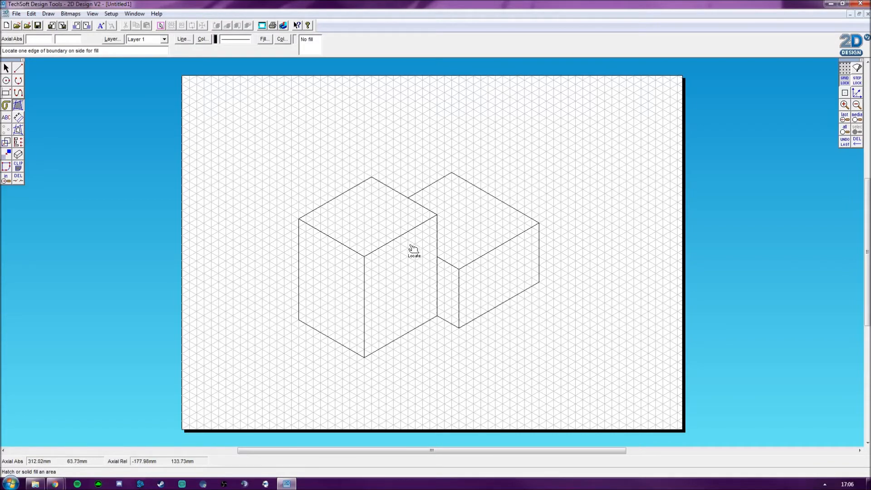
# - Fill the right-hand faces of both boxes with magenta, specifying no islands
pyautogui.click(380, 255)
pyautogui.moveTo(401, 206); pyautogui.dragTo(565, 121)
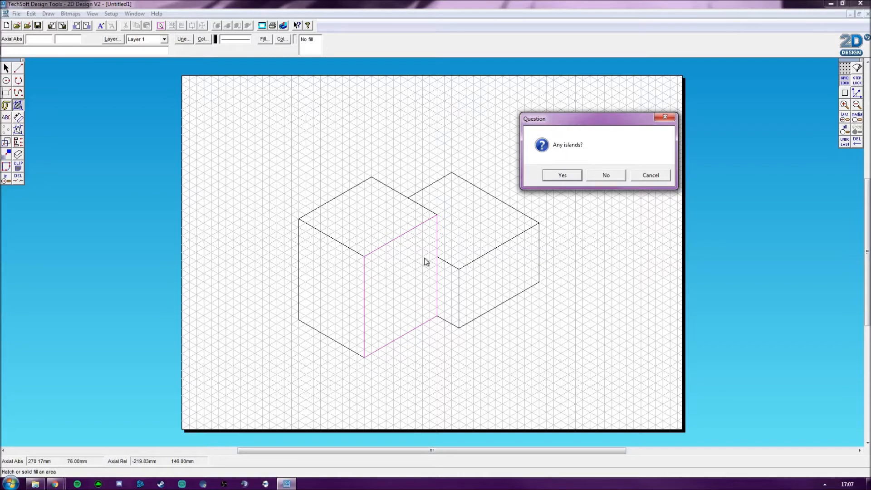
pyautogui.click(606, 176)
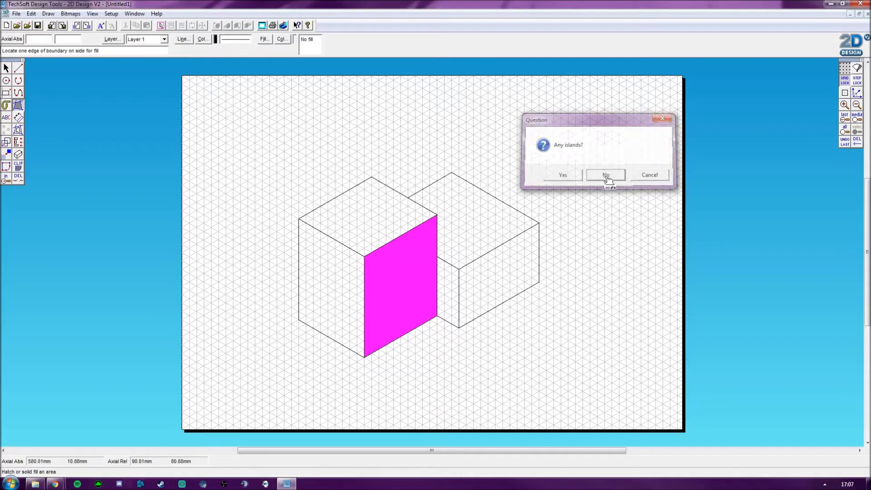
pyautogui.click(505, 249)
pyautogui.click(449, 261)
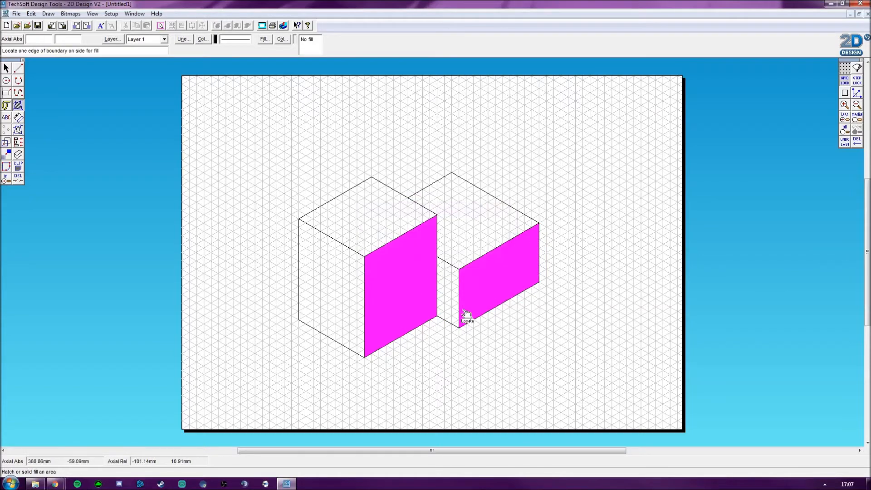
# - Set the boundary fill colour to a lighter magenta with luminance 164 (RGB 255, 94, 255), keeping the solid fill
pyautogui.rightClick(18, 108)
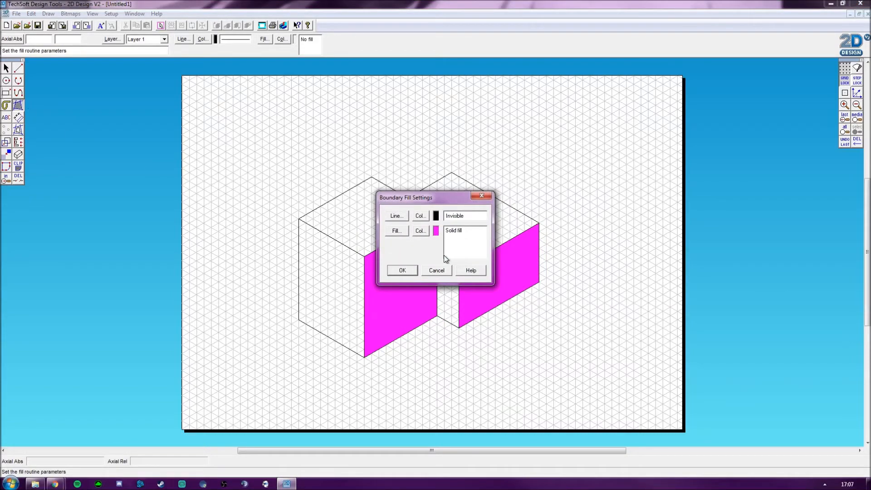
pyautogui.click(418, 234)
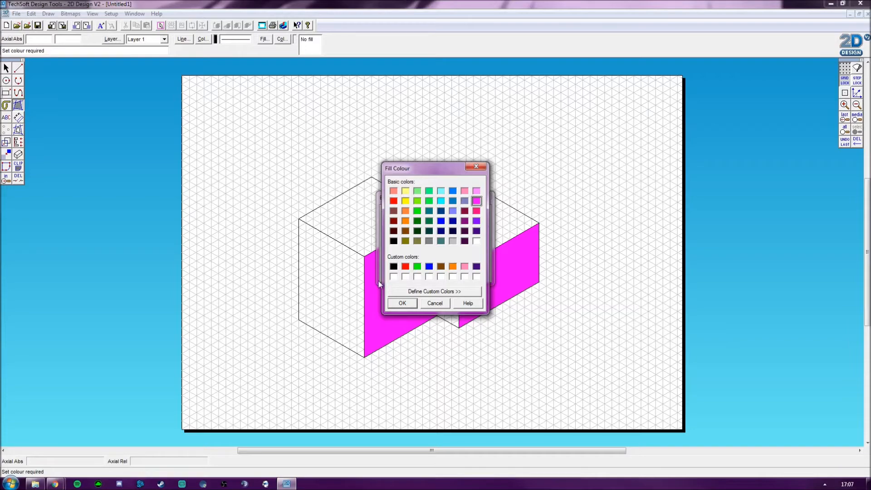
pyautogui.click(444, 293)
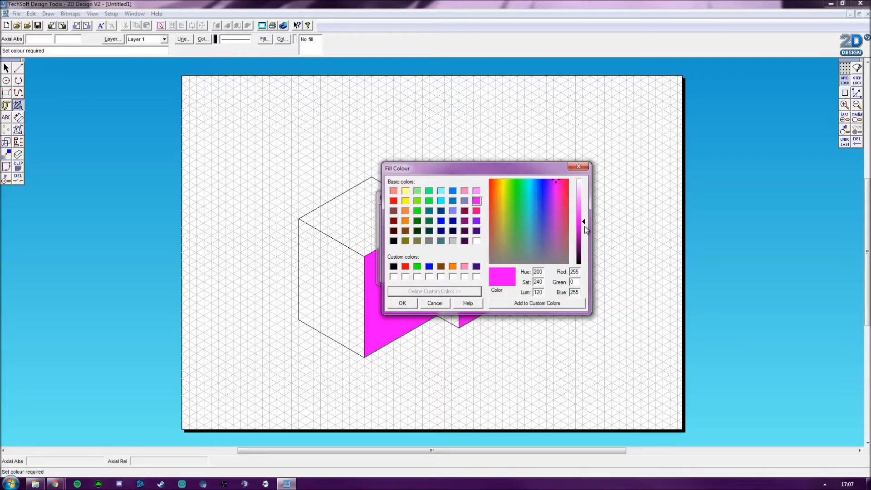
pyautogui.moveTo(584, 222)
pyautogui.mouseDown()
pyautogui.moveTo(585, 210)
pyautogui.moveTo(584, 237)
pyautogui.moveTo(585, 210)
pyautogui.moveTo(586, 243)
pyautogui.moveTo(586, 206)
pyautogui.moveTo(585, 229)
pyautogui.mouseUp()
pyautogui.moveTo(585, 229); pyautogui.dragTo(585, 209)
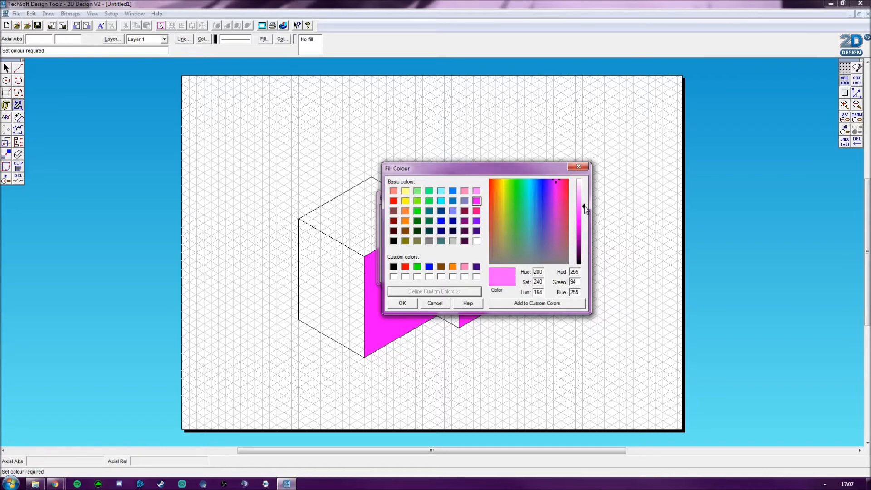
pyautogui.click(415, 303)
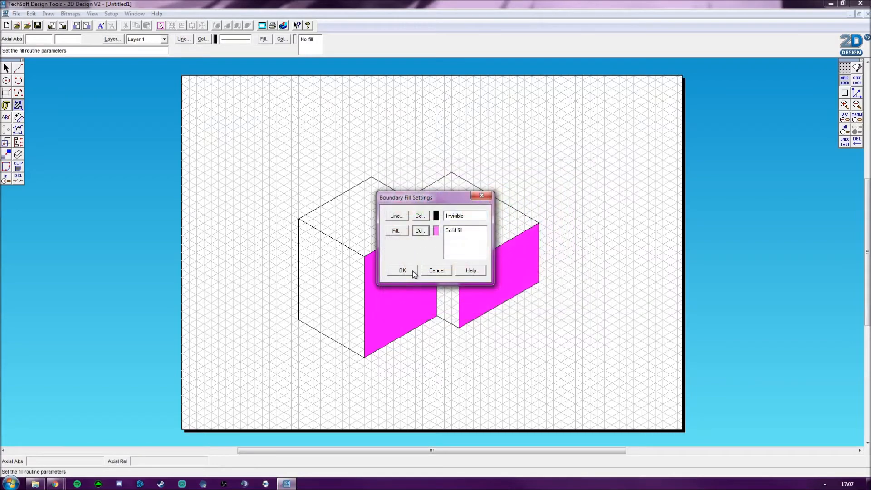
pyautogui.click(402, 271)
# - Fill the top faces of both boxes with the light magenta, specifying no islands
pyautogui.click(420, 219)
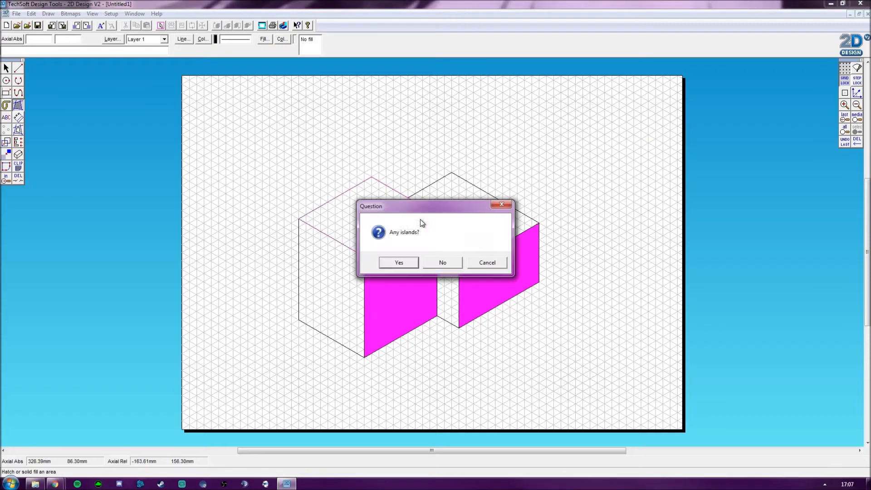
pyautogui.click(443, 262)
pyautogui.click(481, 253)
pyautogui.click(454, 265)
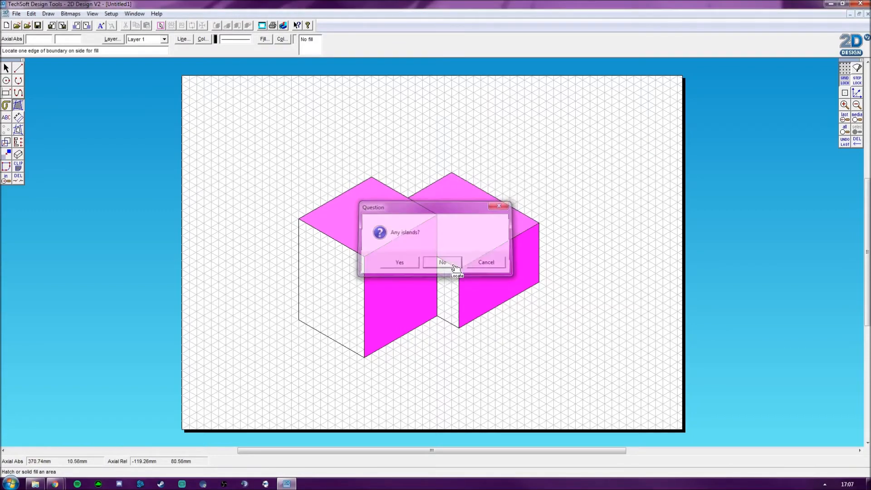
pyautogui.click(7, 68)
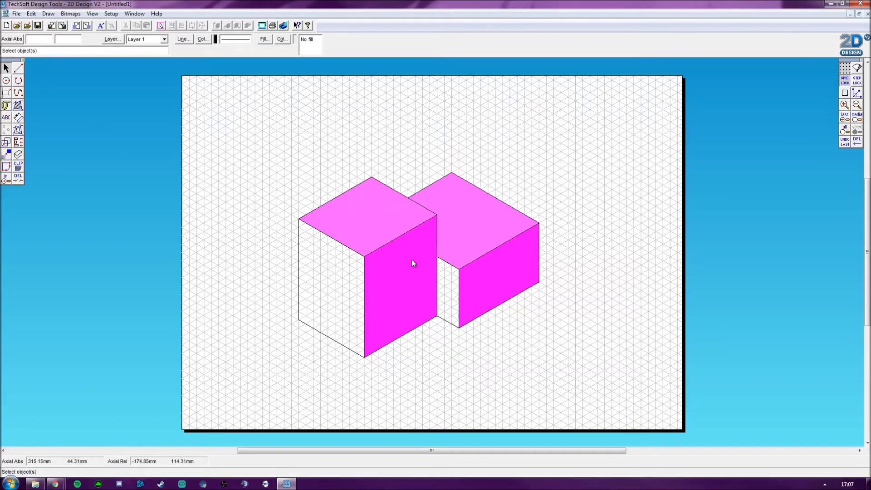
# - Set the boundary fill colour to a dark magenta with luminance 75 (RGB 159, 0, 159)
pyautogui.doubleClick(18, 105)
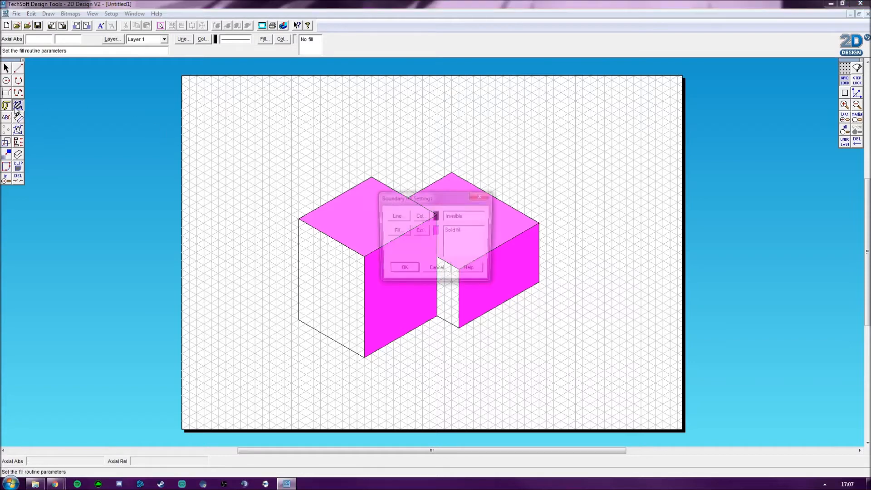
pyautogui.click(421, 231)
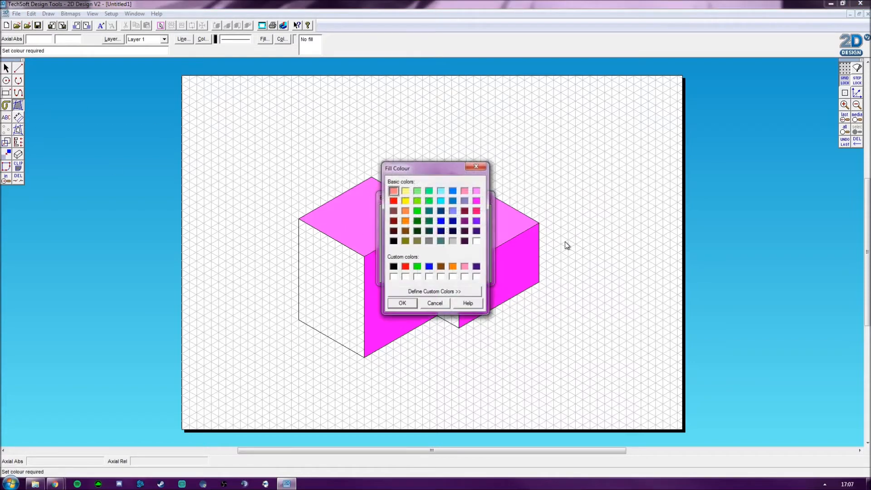
pyautogui.click(442, 291)
pyautogui.moveTo(585, 210); pyautogui.dragTo(584, 241)
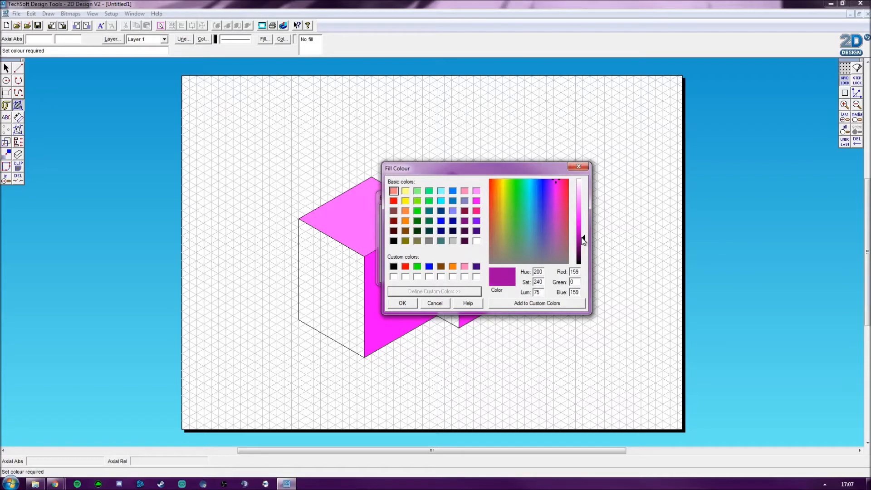
pyautogui.click(403, 303)
pyautogui.click(403, 267)
# - Fill the left-hand faces of both boxes with the dark magenta, specifying no islands
pyautogui.click(369, 293)
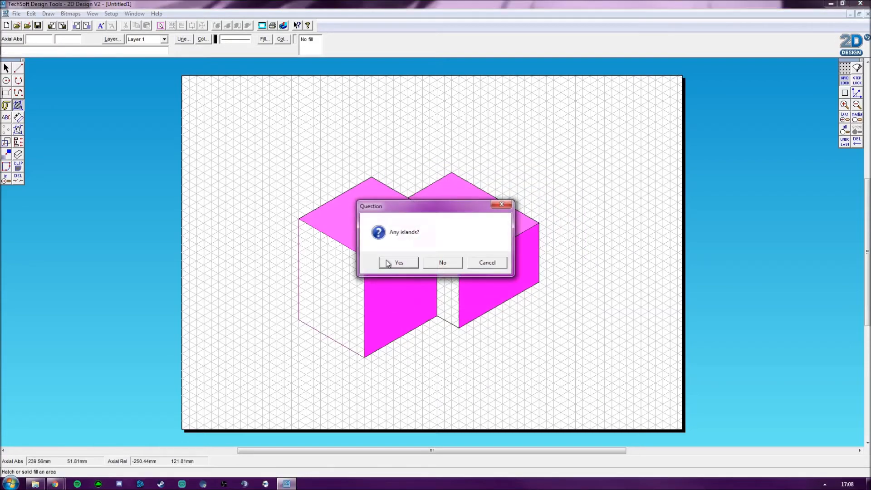
pyautogui.click(439, 263)
pyautogui.click(456, 288)
pyautogui.click(440, 263)
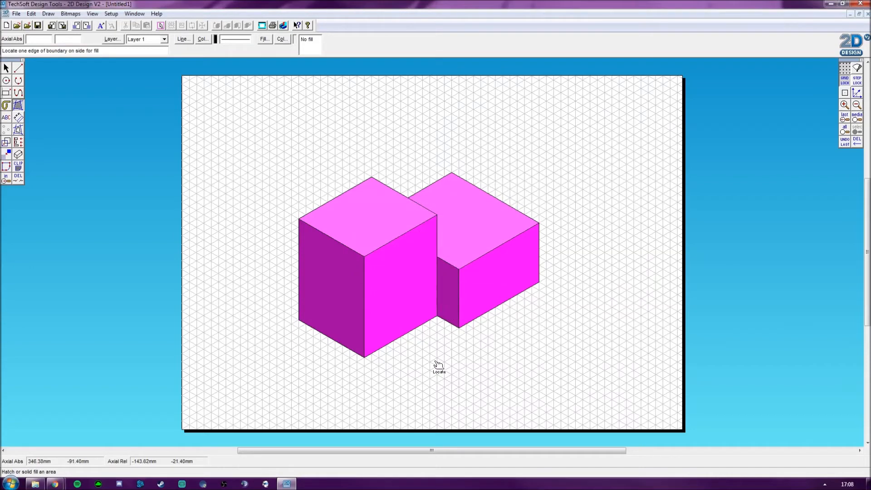
# - Duplicate the complete two-box drawing and place the copy to the right of the original, overlapping the sheet's right edge
pyautogui.click(6, 68)
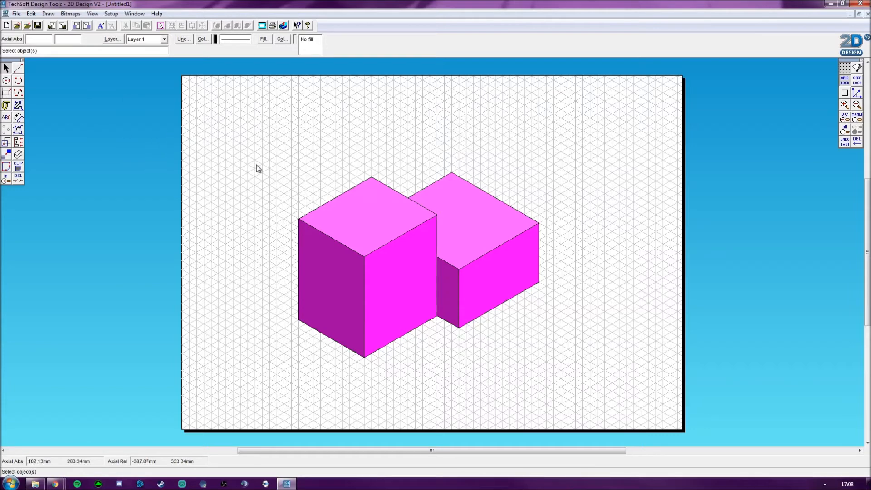
pyautogui.moveTo(251, 142); pyautogui.dragTo(603, 395)
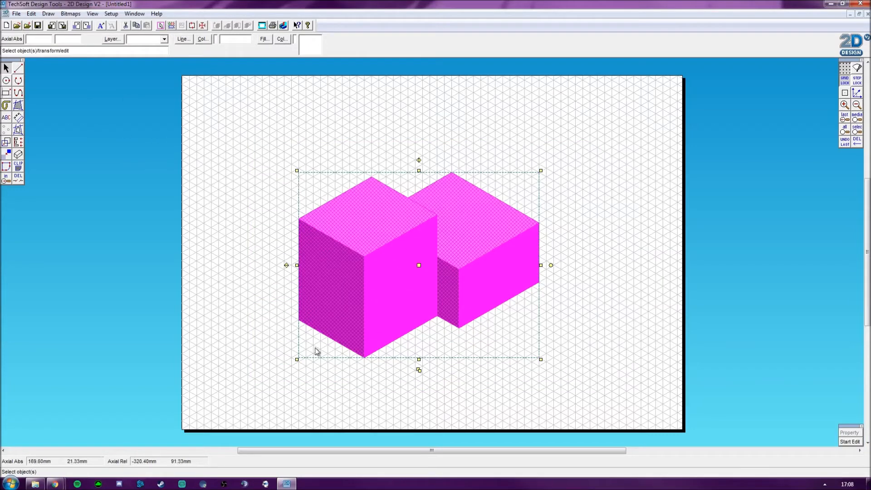
pyautogui.click(420, 371)
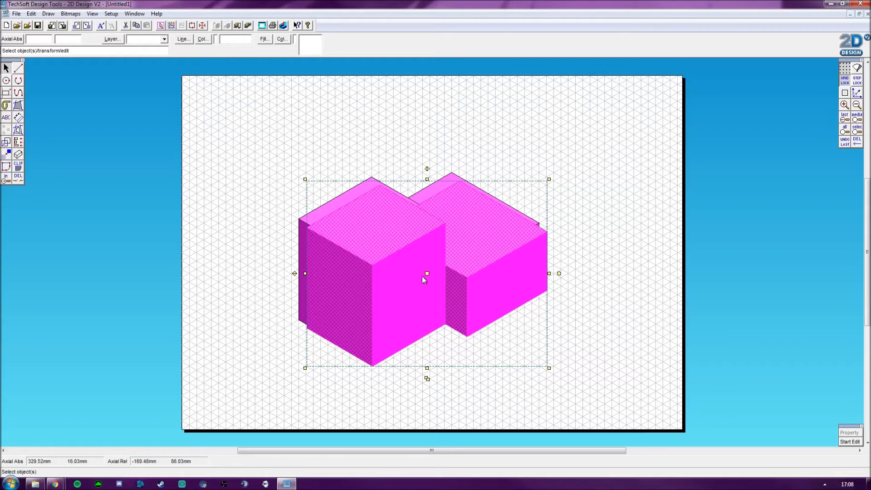
pyautogui.click(426, 273)
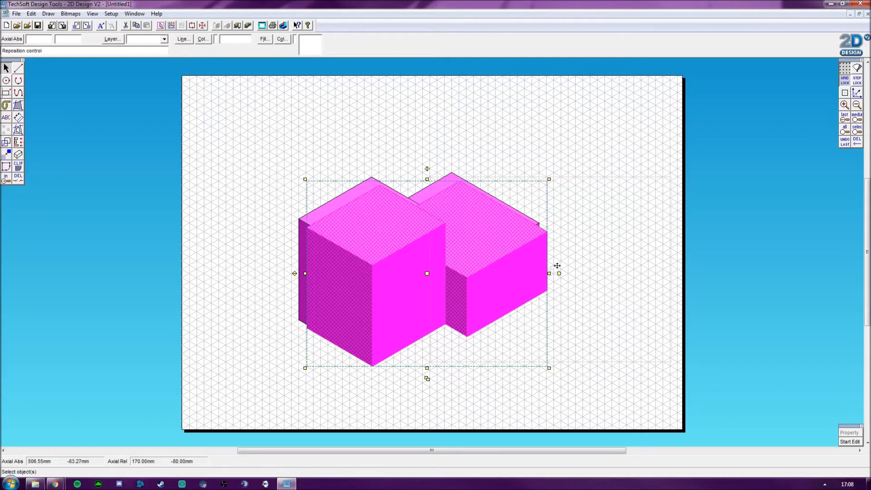
pyautogui.click(667, 251)
pyautogui.click(664, 403)
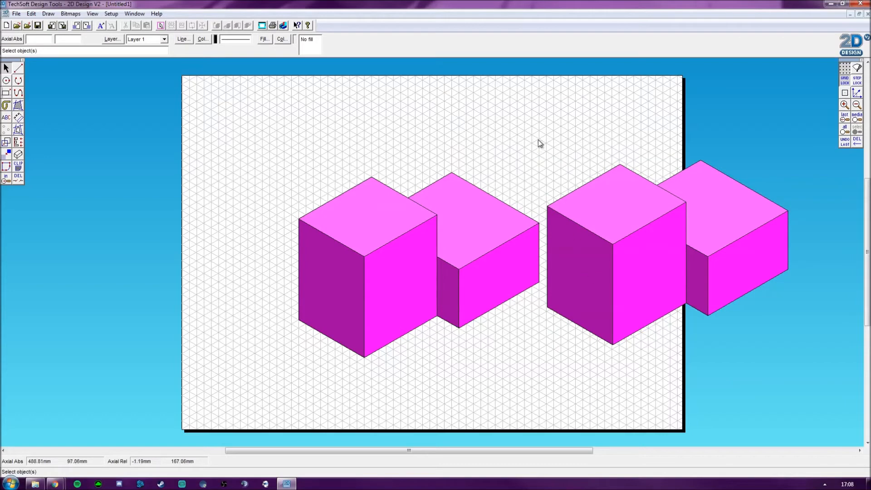
# - Move the copied boxes to the left of the original, across the sheet's left edge
pyautogui.moveTo(542, 127)
pyautogui.mouseDown()
pyautogui.moveTo(589, 249)
pyautogui.moveTo(798, 415)
pyautogui.moveTo(834, 428)
pyautogui.mouseUp()
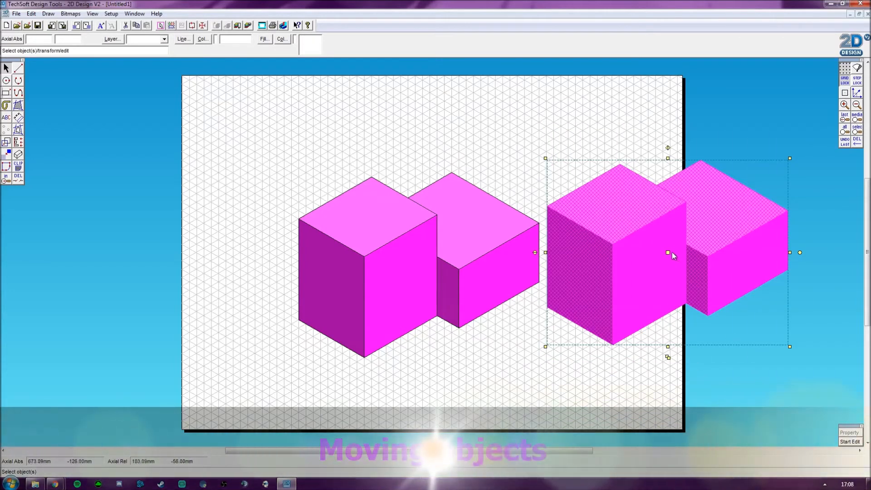
pyautogui.moveTo(668, 252); pyautogui.dragTo(607, 305)
pyautogui.moveTo(332, 158); pyautogui.dragTo(122, 257)
pyautogui.click(270, 376)
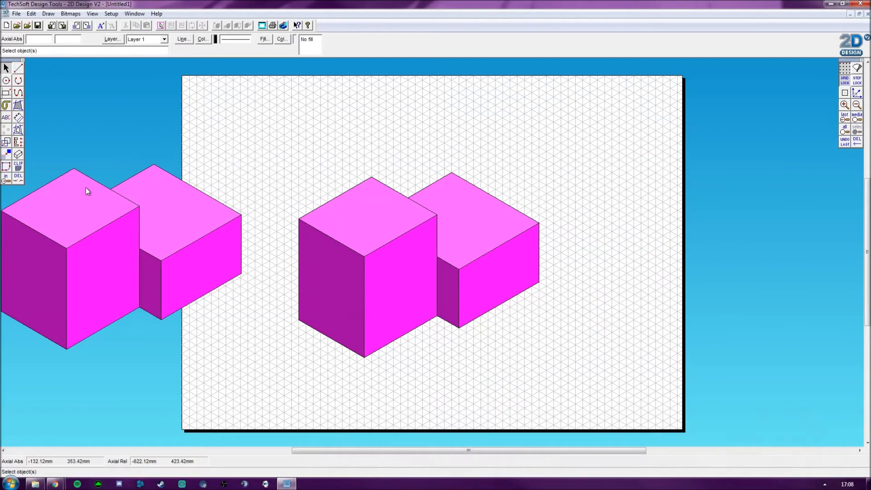
# - Delete the copied pair of boxes at the sheet's left edge
pyautogui.moveTo(489, 451); pyautogui.dragTo(457, 459)
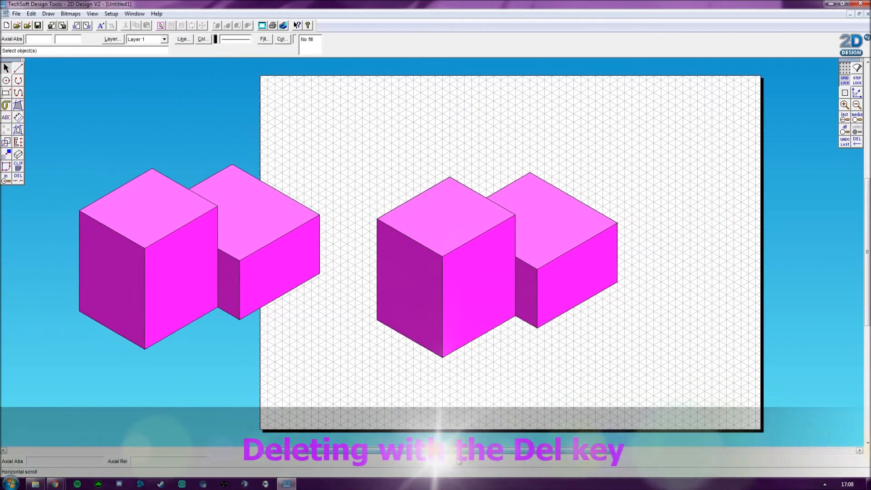
pyautogui.moveTo(37, 132)
pyautogui.mouseDown()
pyautogui.moveTo(227, 338)
pyautogui.moveTo(369, 389)
pyautogui.moveTo(348, 386)
pyautogui.mouseUp()
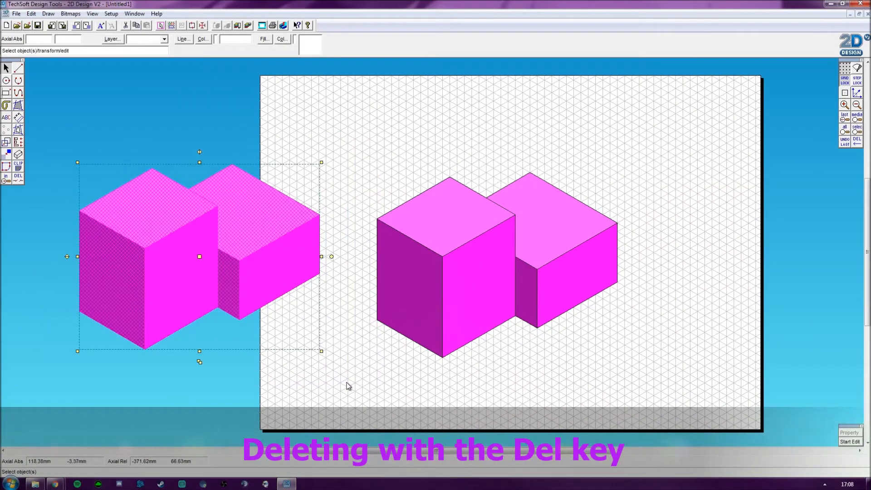
pyautogui.press('Delete')
pyautogui.moveTo(396, 451); pyautogui.dragTo(434, 454)
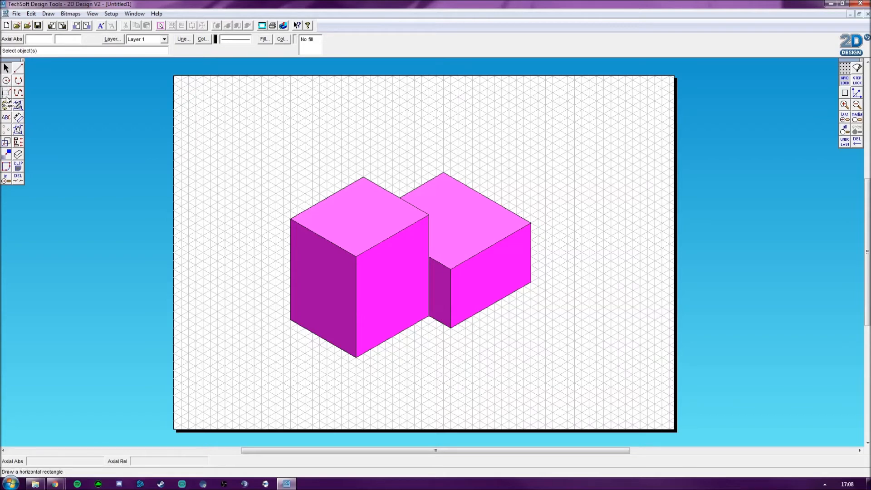
# - Move the two rendered boxes together into the left half of the sheet
pyautogui.moveTo(229, 108)
pyautogui.mouseDown()
pyautogui.moveTo(487, 315)
pyautogui.moveTo(471, 291)
pyautogui.mouseUp()
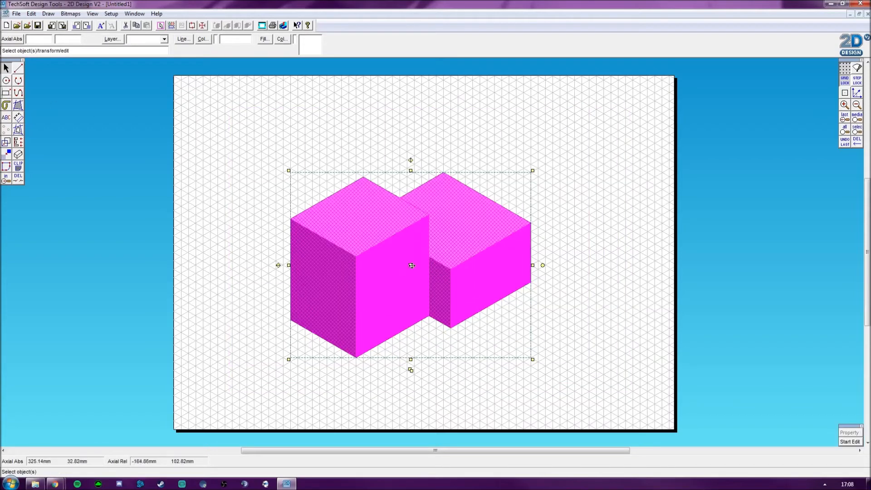
pyautogui.moveTo(411, 265); pyautogui.dragTo(323, 256)
pyautogui.click(494, 136)
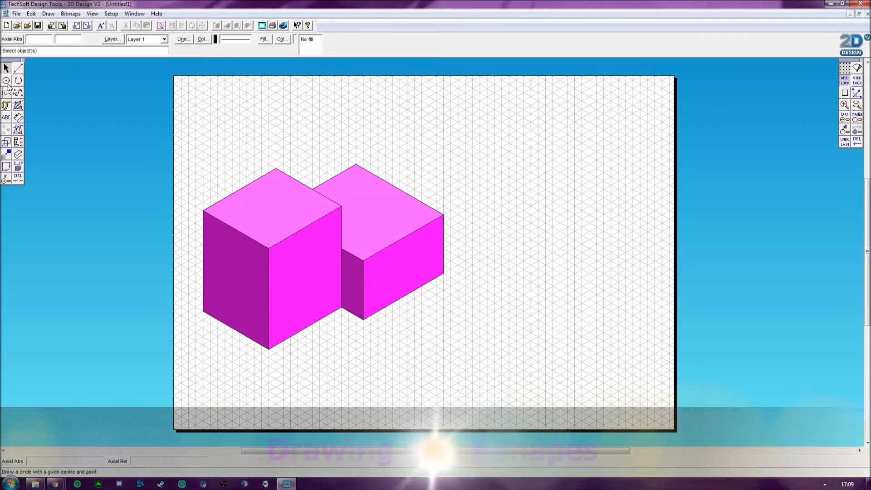
# - Draw a circle by centre and point near the sheet's upper edge and a horizontal rectangle below it, beside the boxes
pyautogui.click(10, 79)
pyautogui.click(472, 122)
pyautogui.click(510, 142)
pyautogui.click(6, 92)
pyautogui.click(473, 181)
pyautogui.click(611, 244)
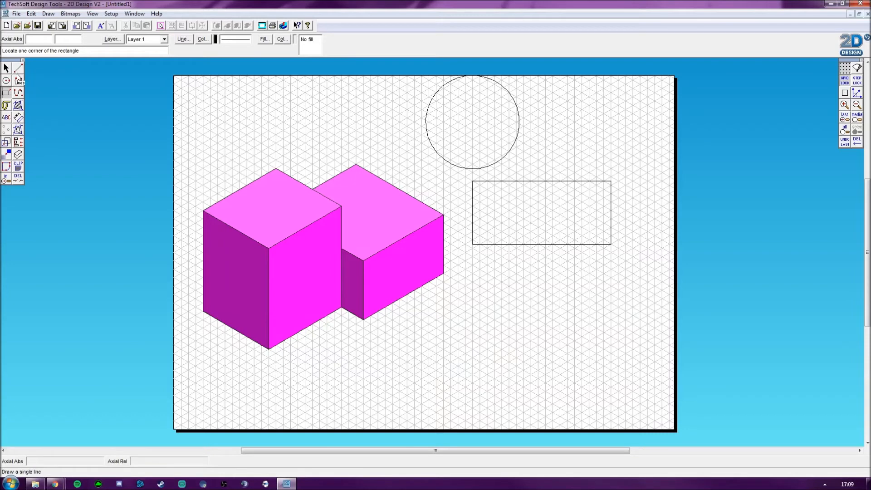
# - Draw a downward-bulging arc through three points below the rectangle
pyautogui.click(19, 80)
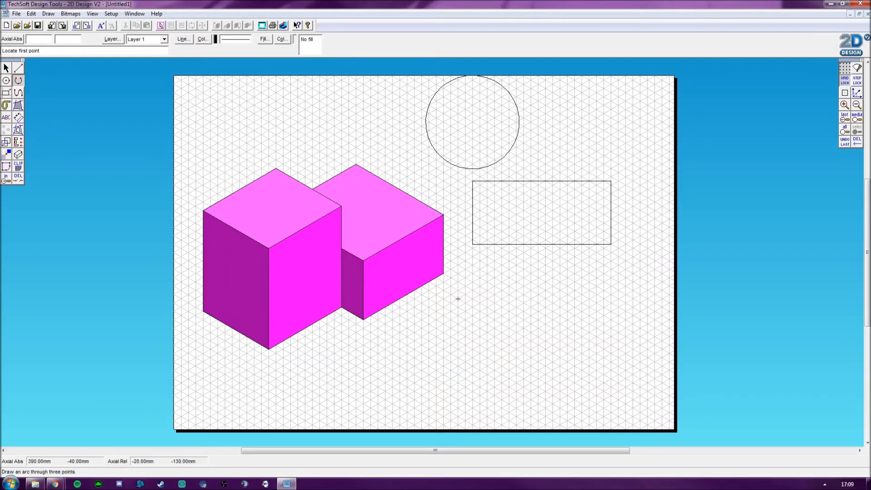
pyautogui.click(501, 340)
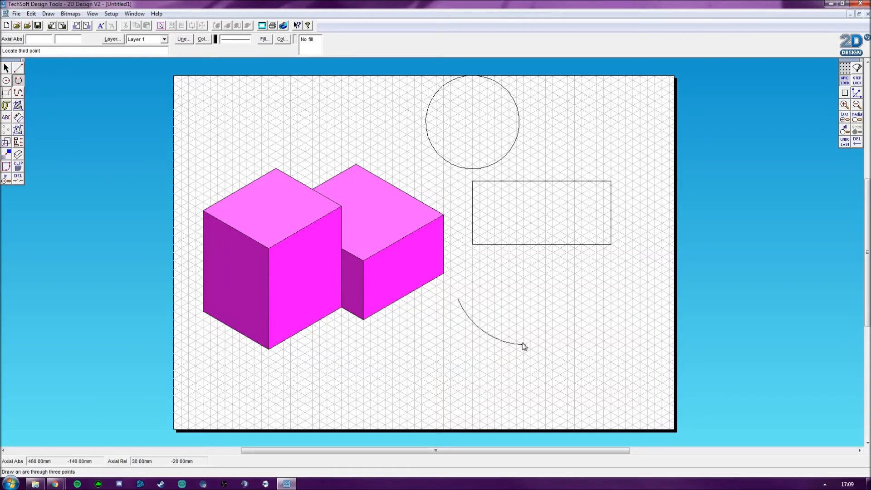
pyautogui.click(567, 304)
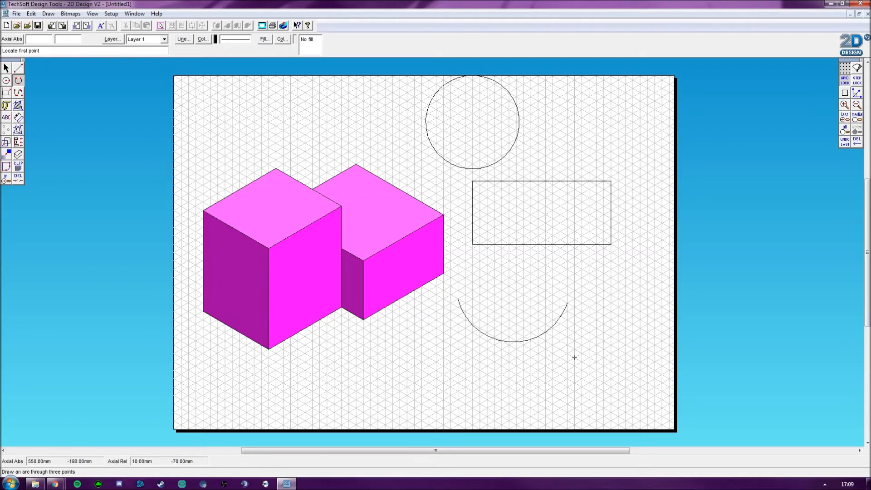
pyautogui.click(510, 353)
pyautogui.click(582, 387)
# - Delete all the practice shapes beside the boxes, including the circle, rectangle and arc
pyautogui.click(19, 182)
pyautogui.click(514, 353)
pyautogui.click(518, 182)
pyautogui.click(502, 157)
pyautogui.click(474, 210)
pyautogui.click(586, 245)
pyautogui.click(611, 238)
pyautogui.click(10, 81)
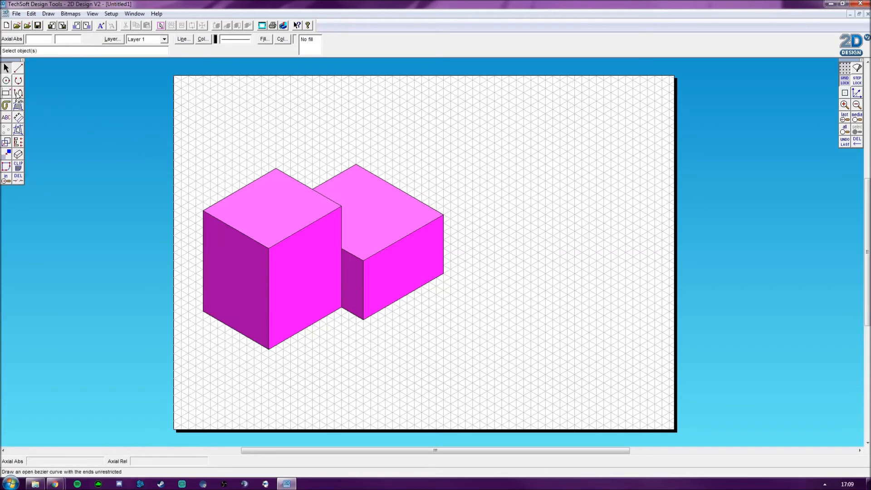
# - Draw an upright isometric parallelogram from single lines to the right of the boxes and trim its overhanging line ends
pyautogui.click(18, 69)
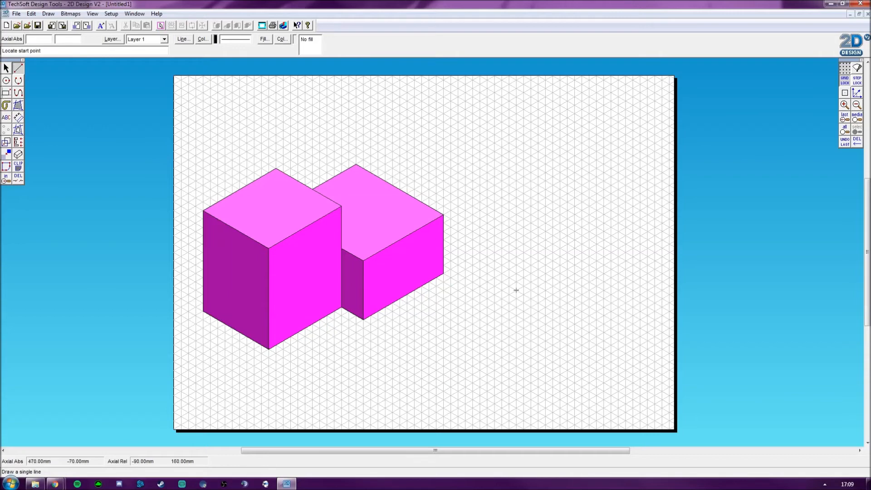
pyautogui.click(560, 249)
pyautogui.click(560, 341)
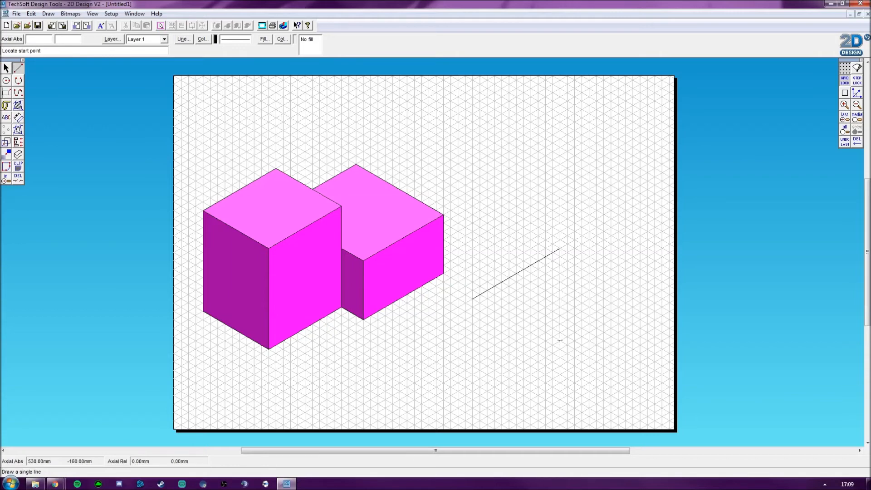
pyautogui.click(560, 340)
pyautogui.click(480, 287)
pyautogui.click(18, 178)
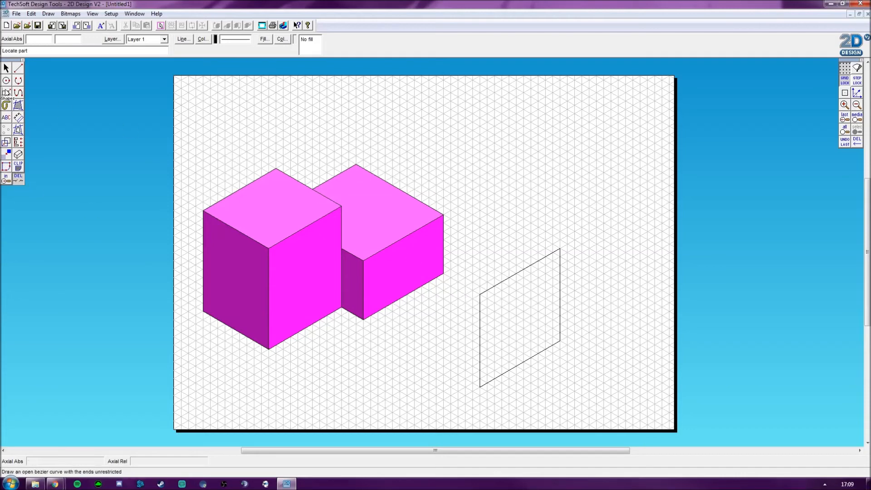
# - Draw a smaller isometric parallelogram from single lines inside the large one
pyautogui.click(20, 68)
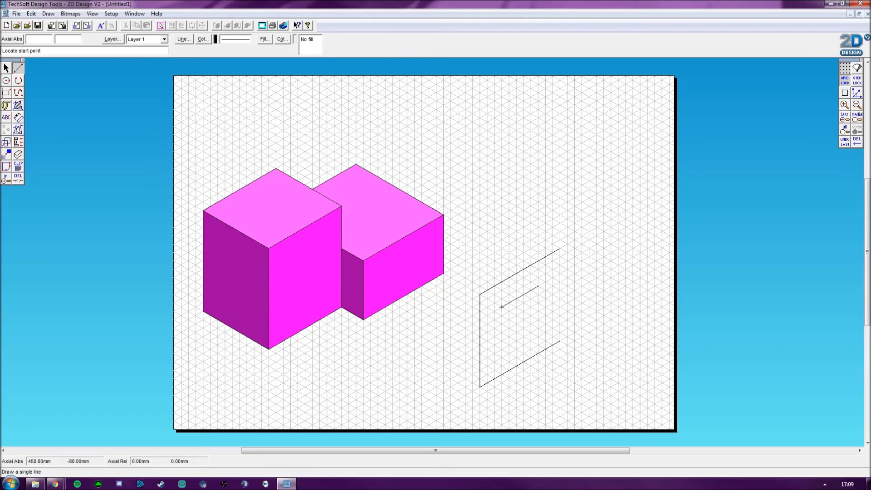
pyautogui.click(539, 335)
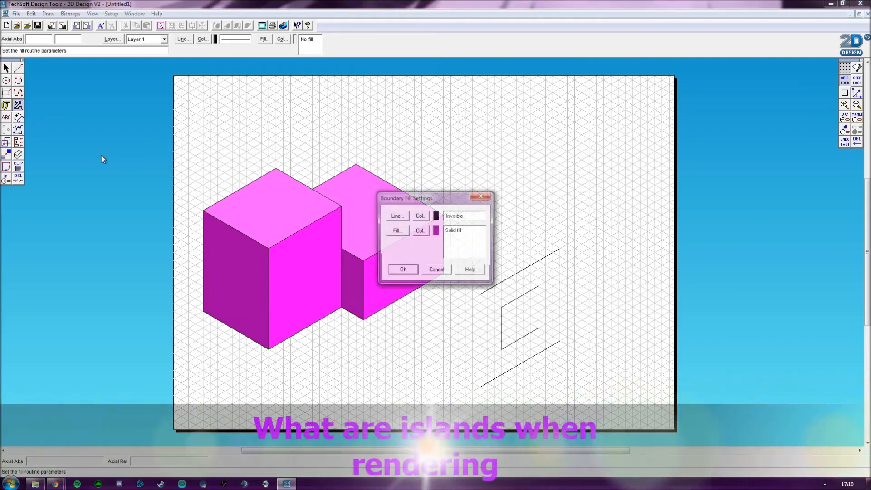
# - Try a solid dark purple boundary fill of the large parallelogram with no islands, and undo the fill
pyautogui.click(411, 270)
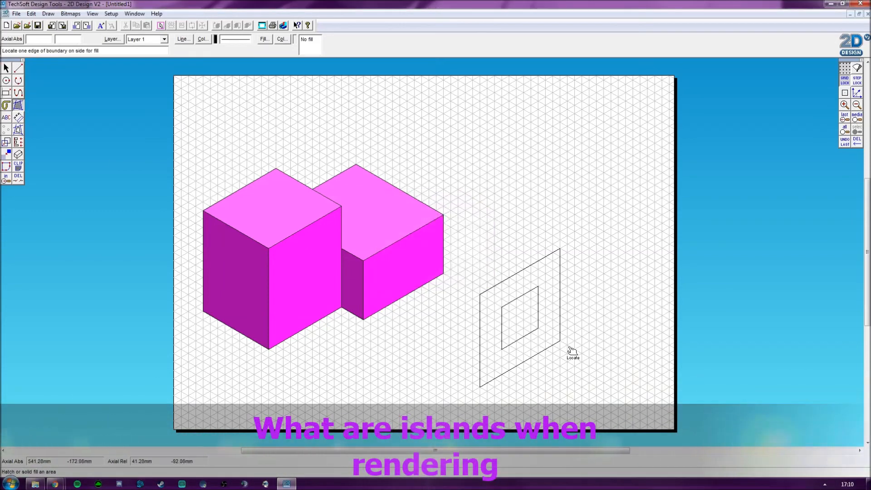
pyautogui.click(558, 303)
pyautogui.moveTo(469, 206); pyautogui.dragTo(571, 144)
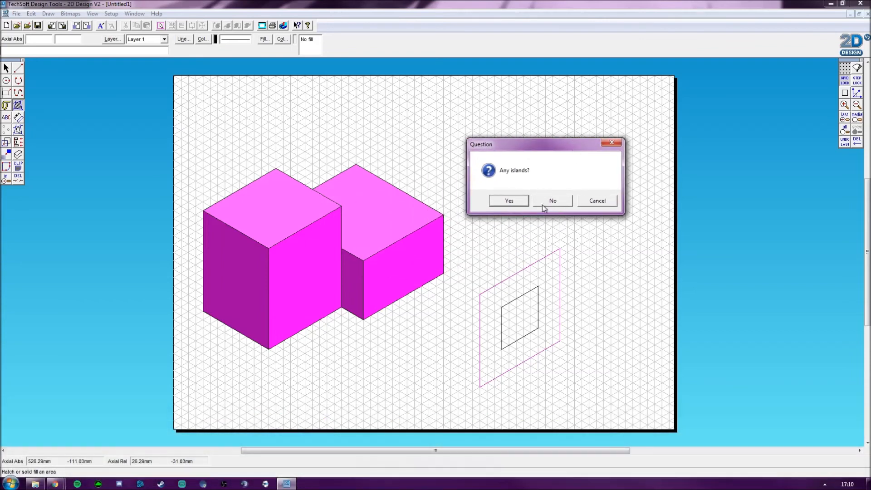
pyautogui.click(558, 202)
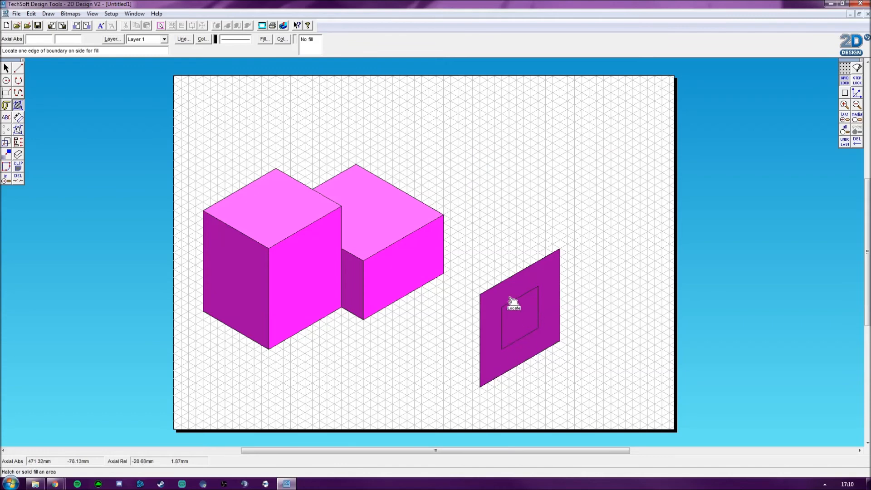
pyautogui.click(844, 142)
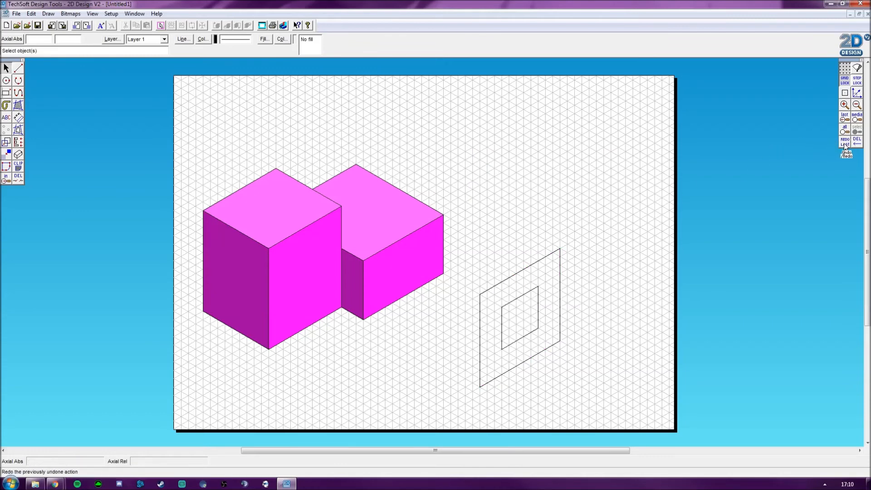
# - Fill the large parallelogram with solid dark purple, excluding the small inner parallelogram as its only island
pyautogui.click(18, 104)
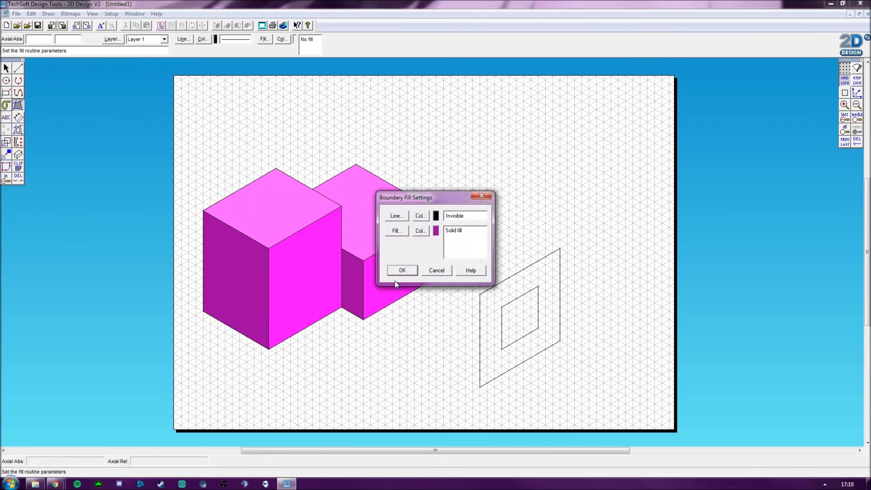
pyautogui.click(402, 269)
pyautogui.click(560, 294)
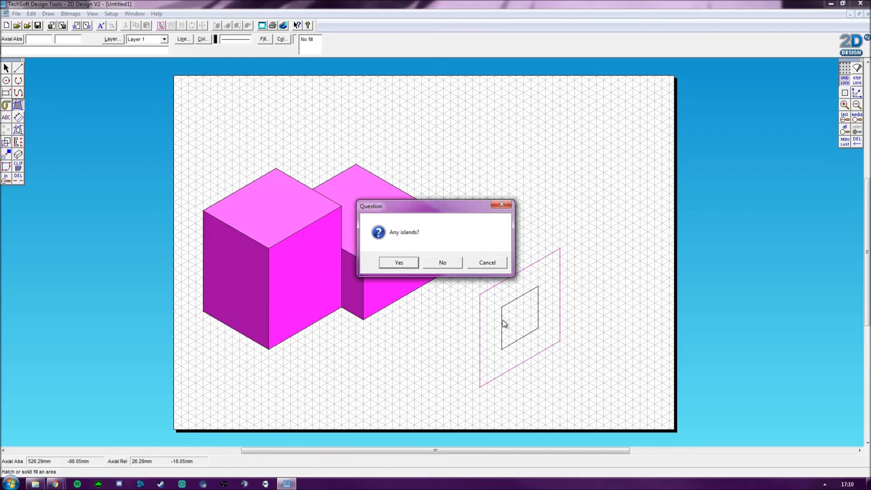
pyautogui.click(399, 262)
pyautogui.click(520, 307)
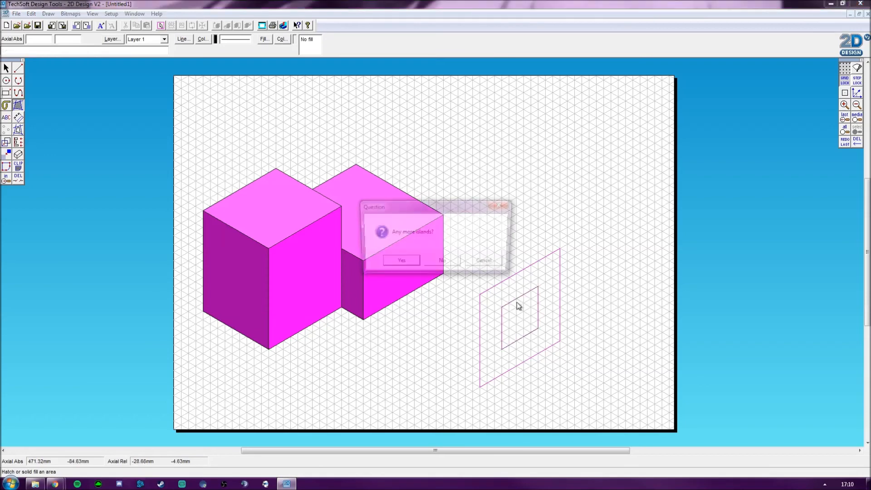
pyautogui.click(443, 263)
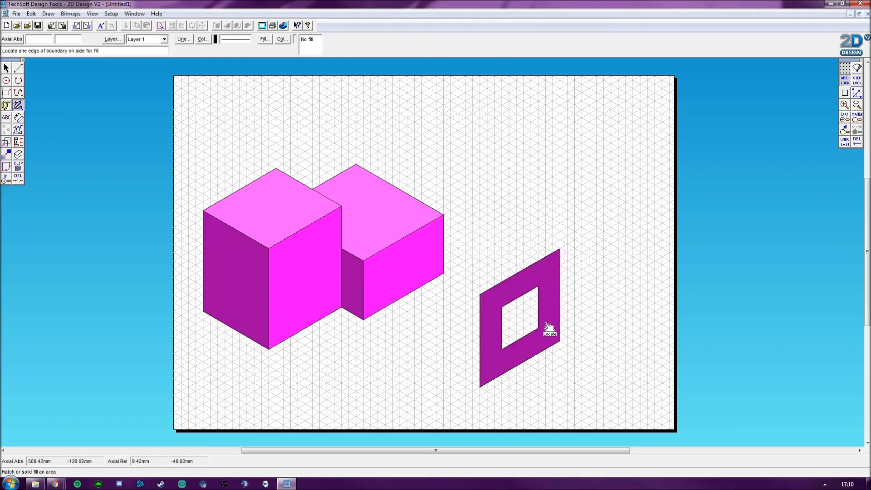
# - Fill the small inner parallelogram with solid light pink from the custom colours, with no islands
pyautogui.click(19, 106)
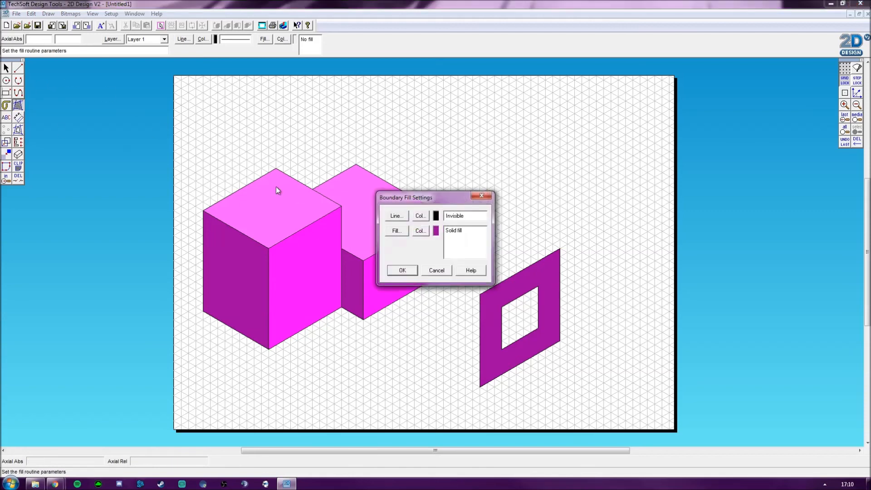
pyautogui.click(421, 231)
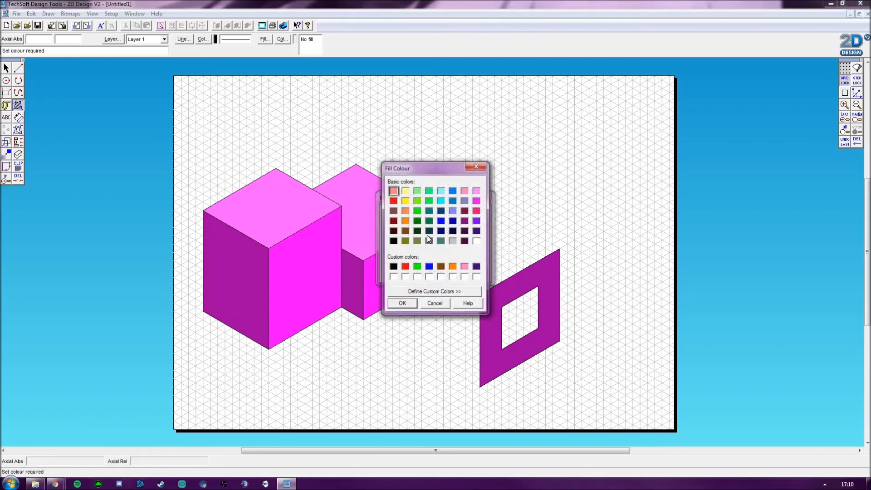
pyautogui.click(464, 267)
pyautogui.click(416, 303)
pyautogui.click(402, 268)
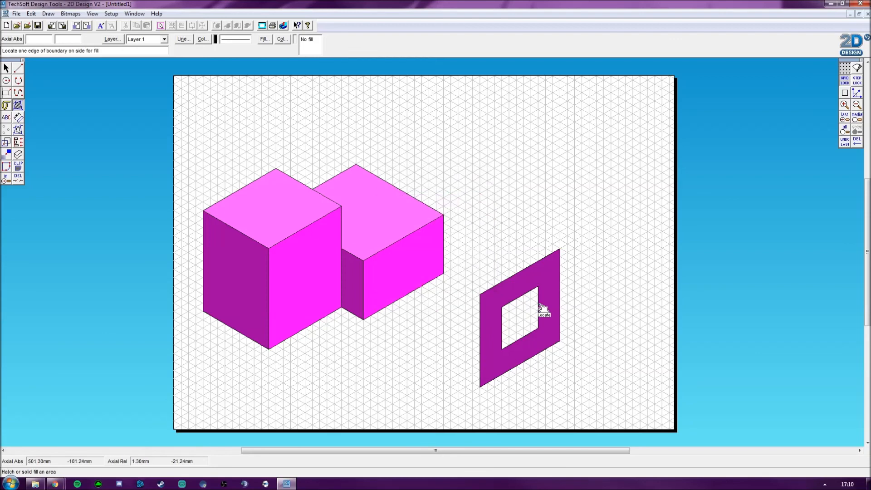
pyautogui.click(536, 307)
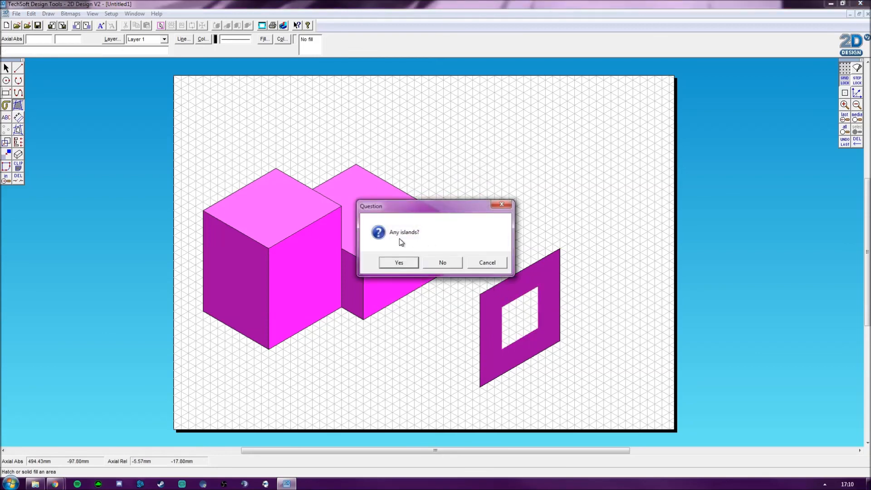
pyautogui.click(453, 264)
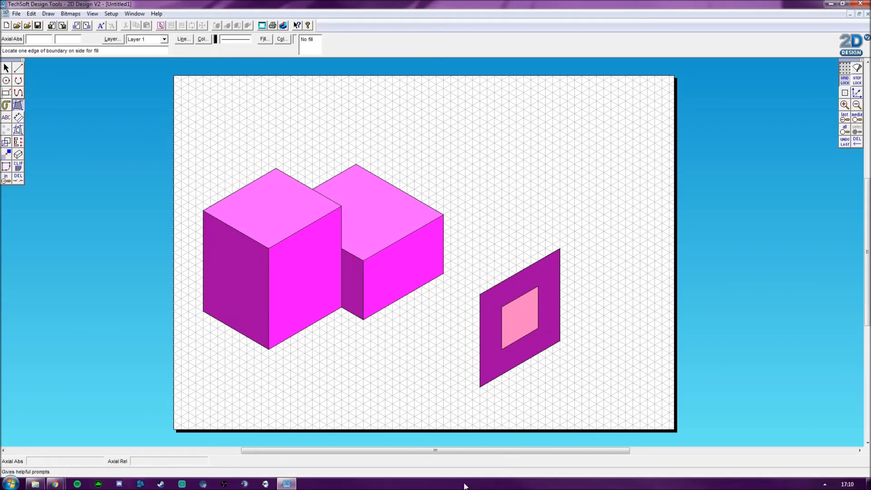
# - Move both filled parallelograms together up and to the right, into the empty area beside the boxes, and deselect them
pyautogui.click(6, 68)
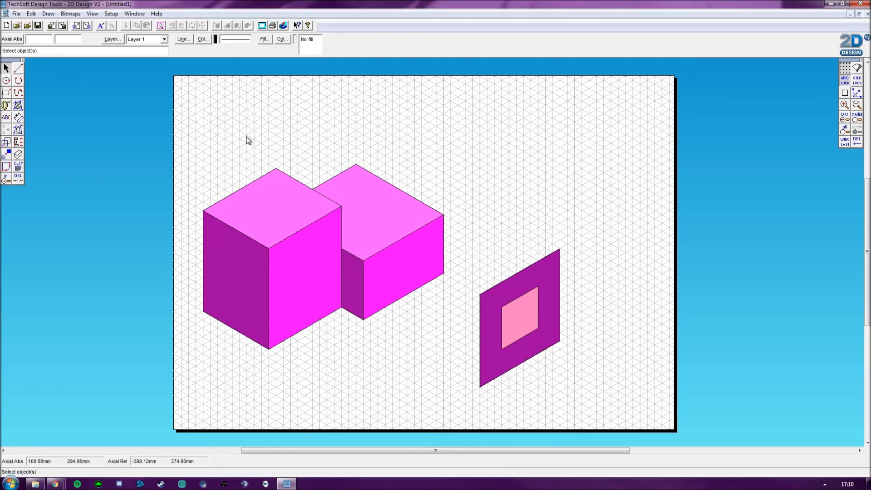
pyautogui.moveTo(465, 247); pyautogui.dragTo(632, 425)
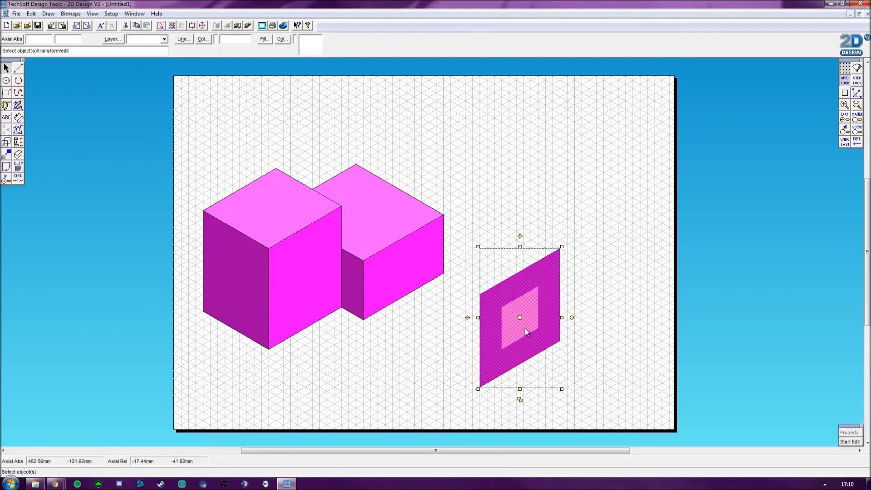
pyautogui.moveTo(520, 318); pyautogui.dragTo(558, 247)
pyautogui.click(632, 386)
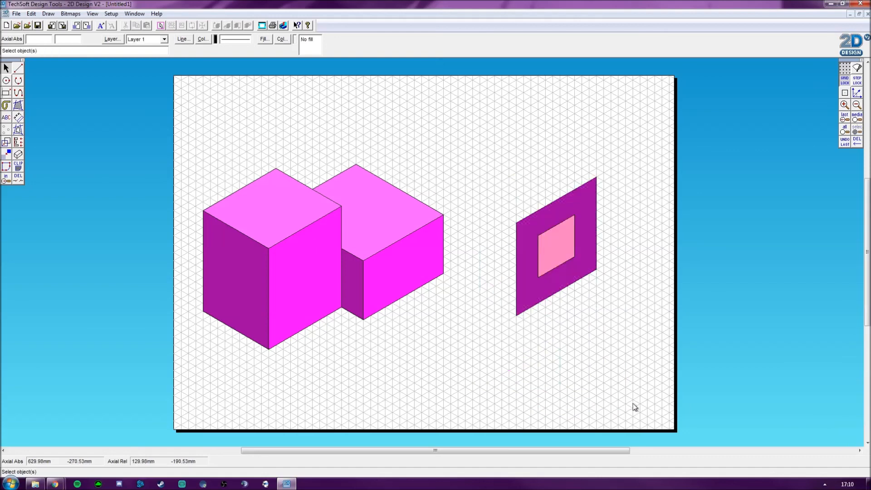